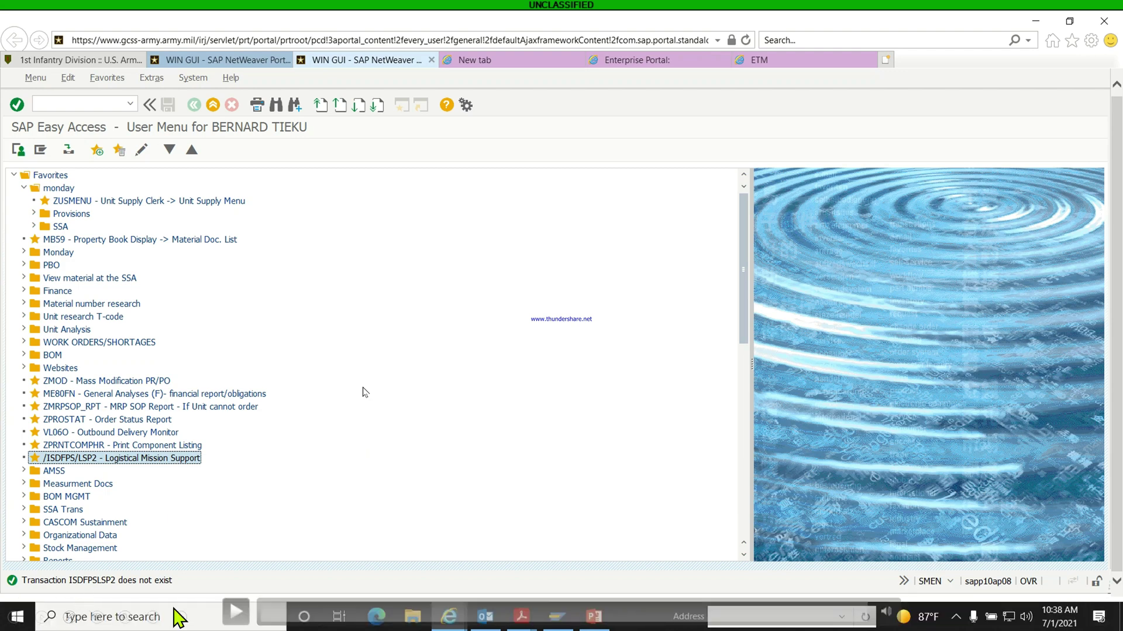
Step: Start /ISDFPS/LSP2 and search organizational units for wh9tb0 from the search history
left_click(235, 615)
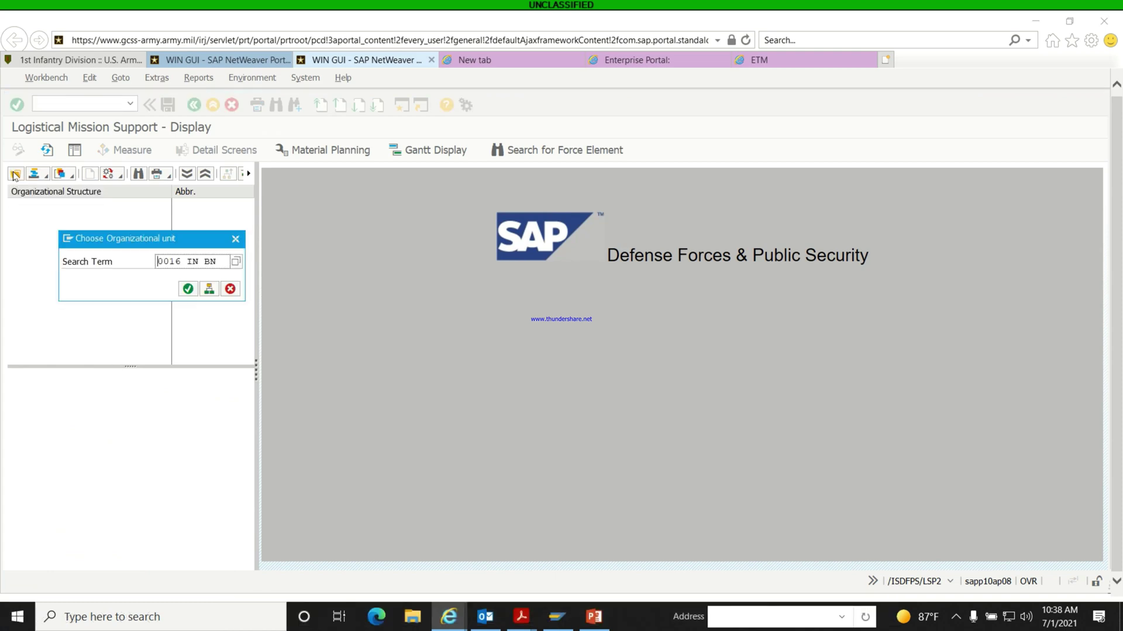
triple_click(202, 261)
key("BackSpace")
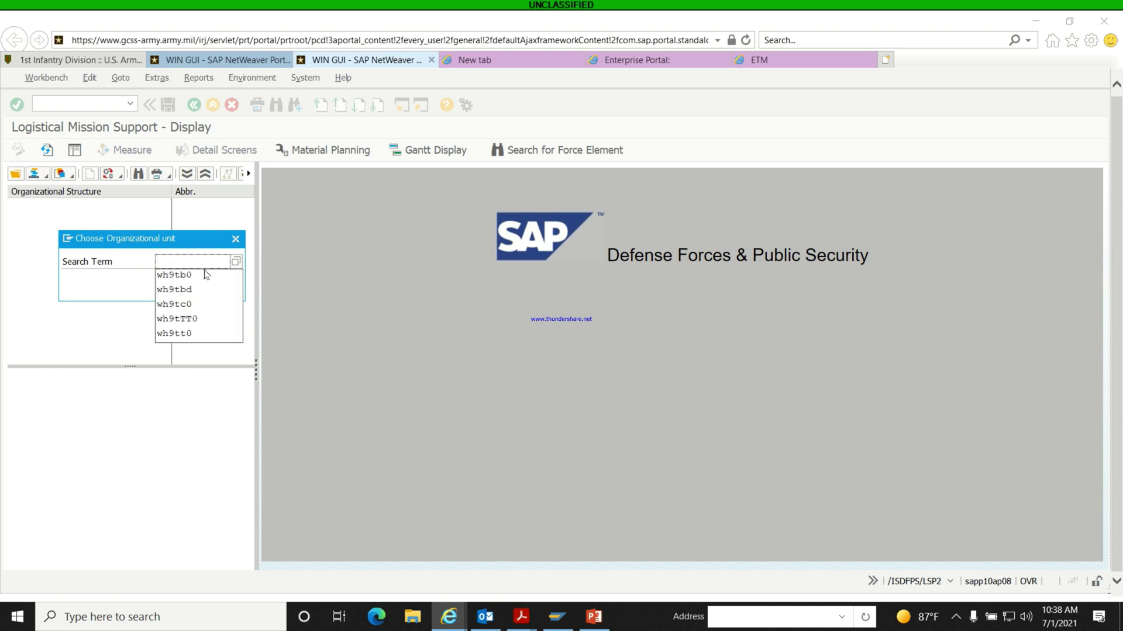
left_click(195, 276)
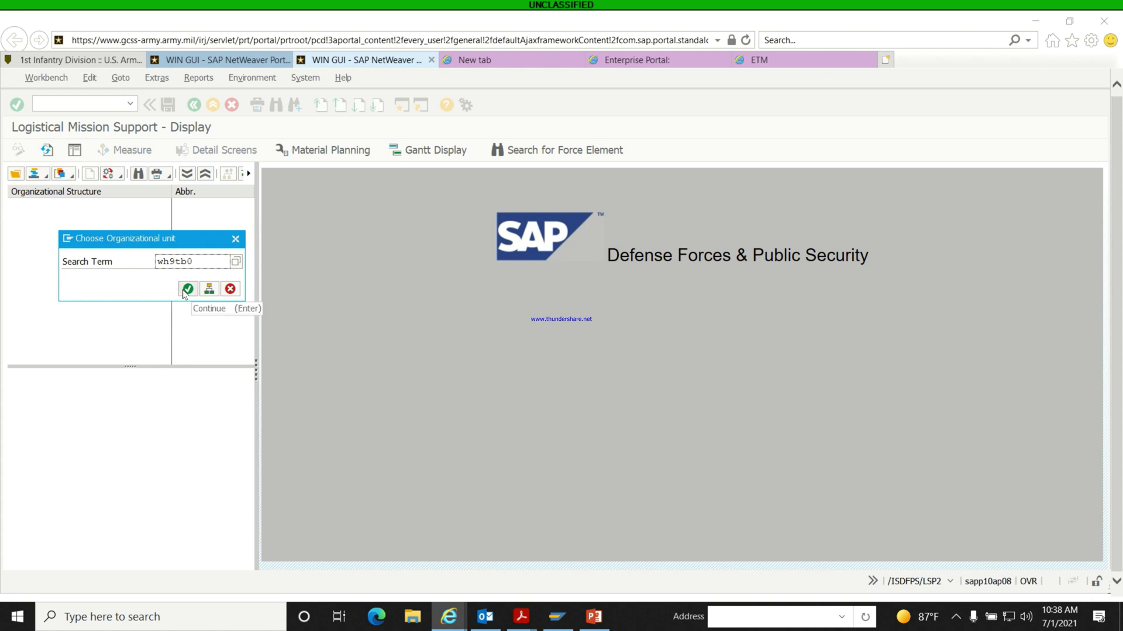
left_click(185, 290)
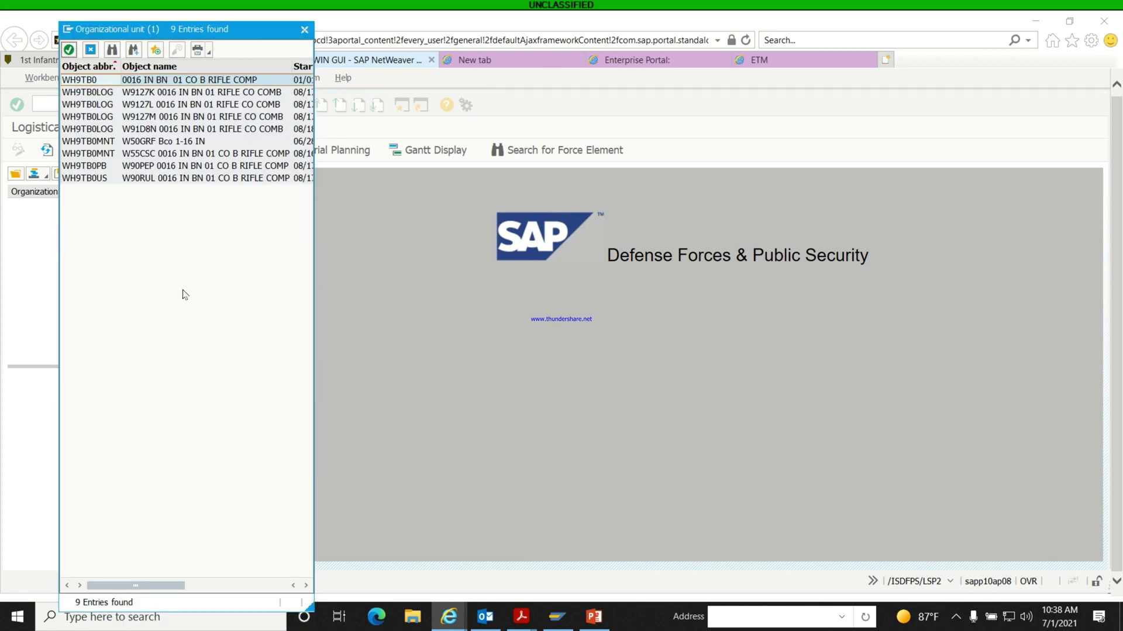
Step: Open WH9TB0, collapse Authorized and Actual Materials, and expand Authorized and Actual Personnel
double_click(76, 81)
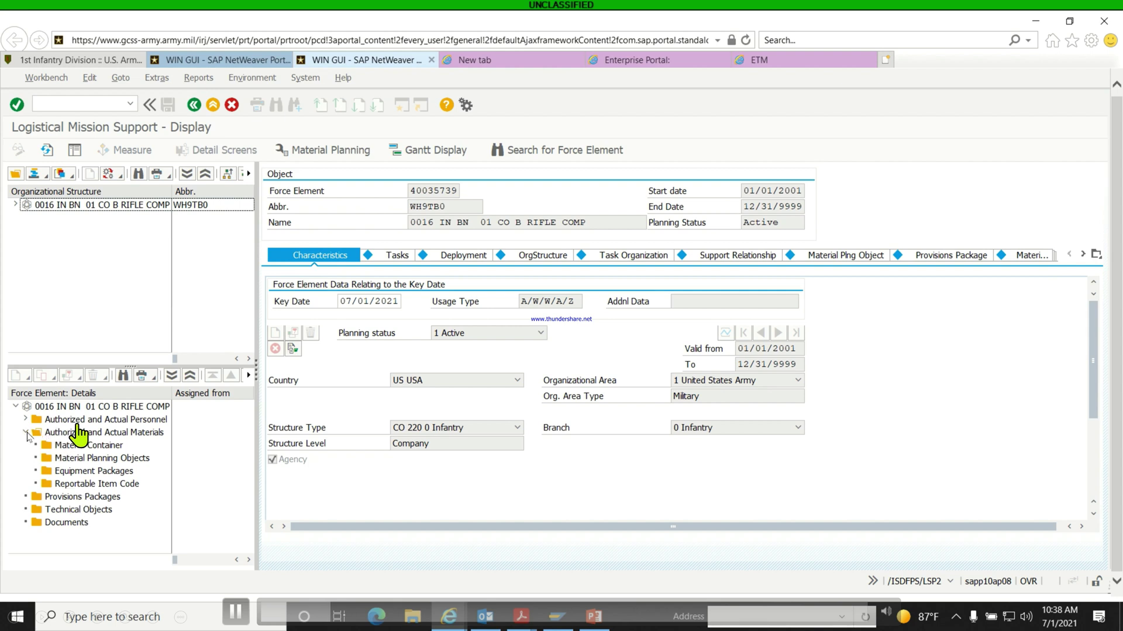
left_click(26, 433)
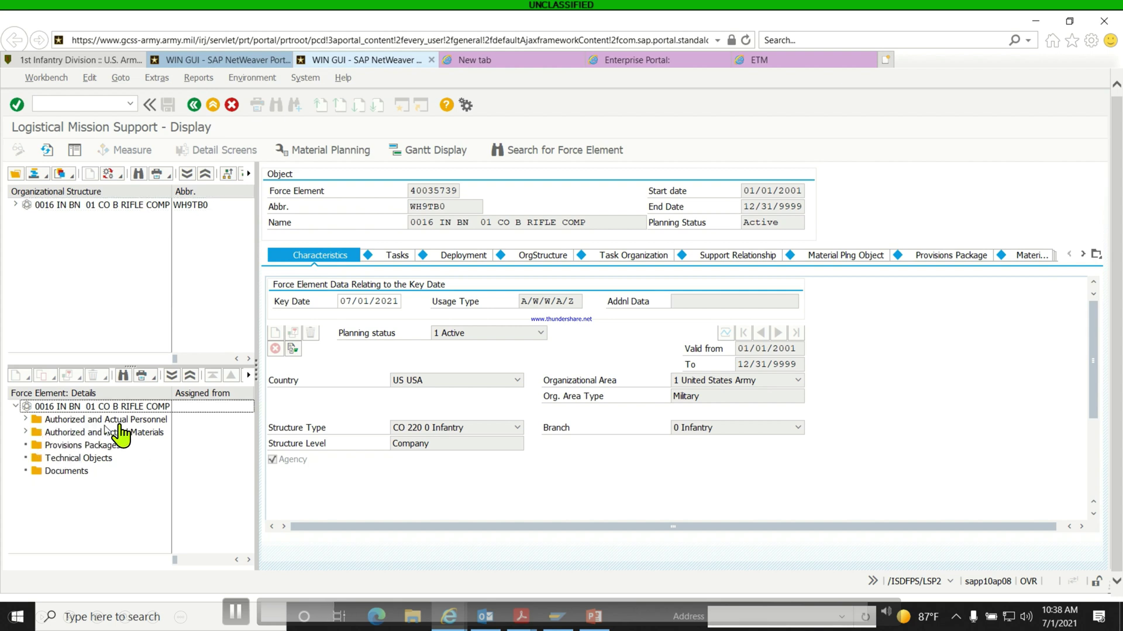
left_click(25, 420)
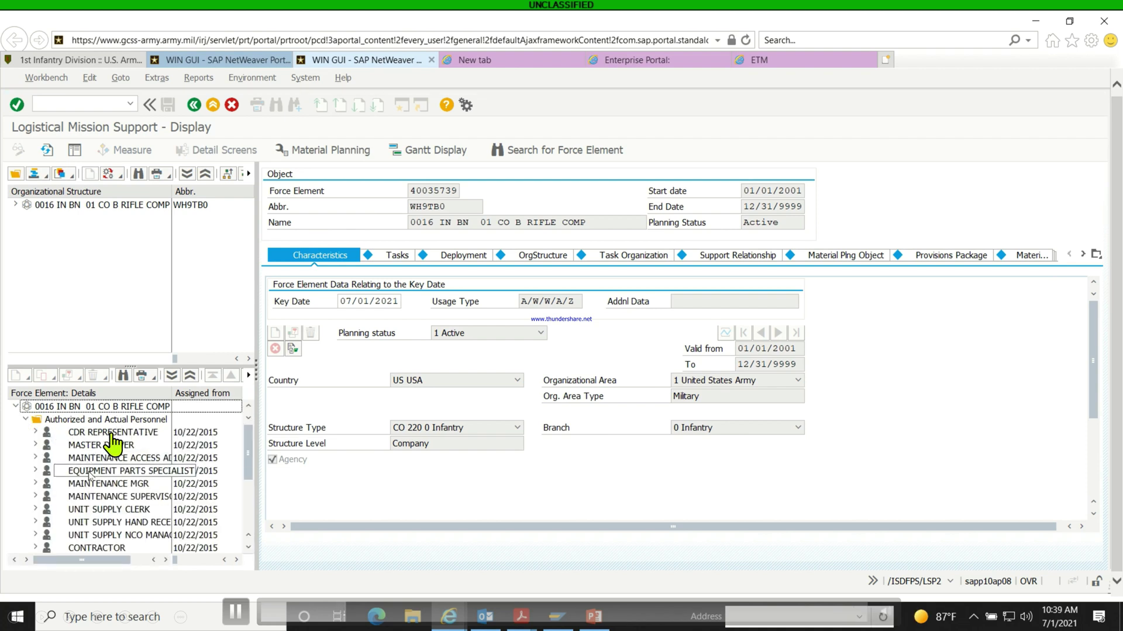
scroll(94, 502, "down", 3)
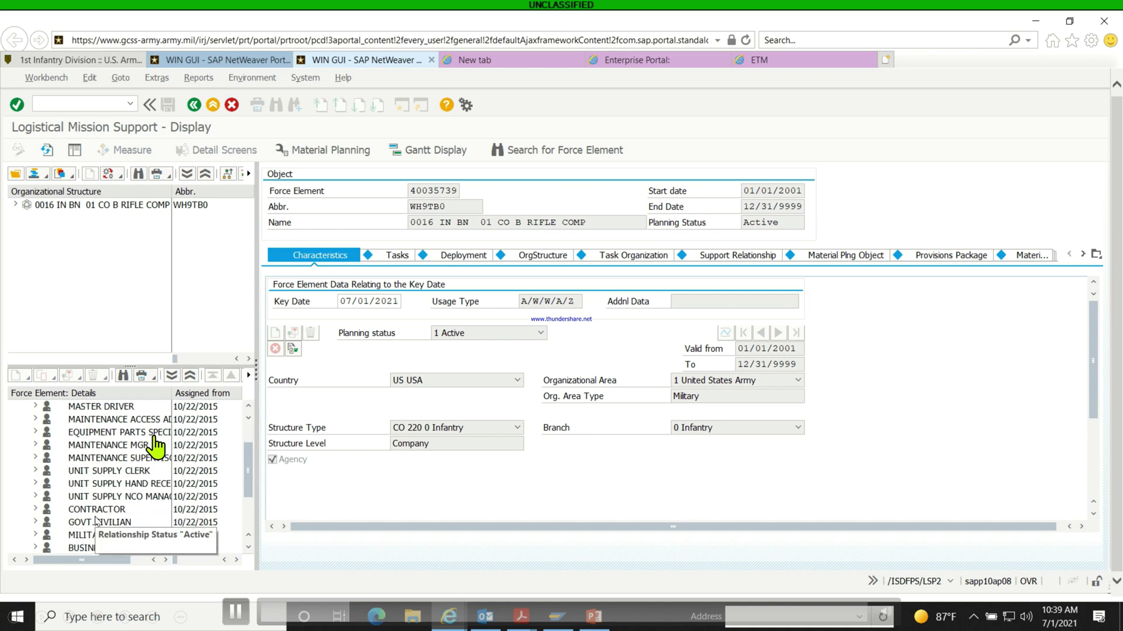
scroll(155, 447, "down", 2)
scroll(117, 468, "up", 2)
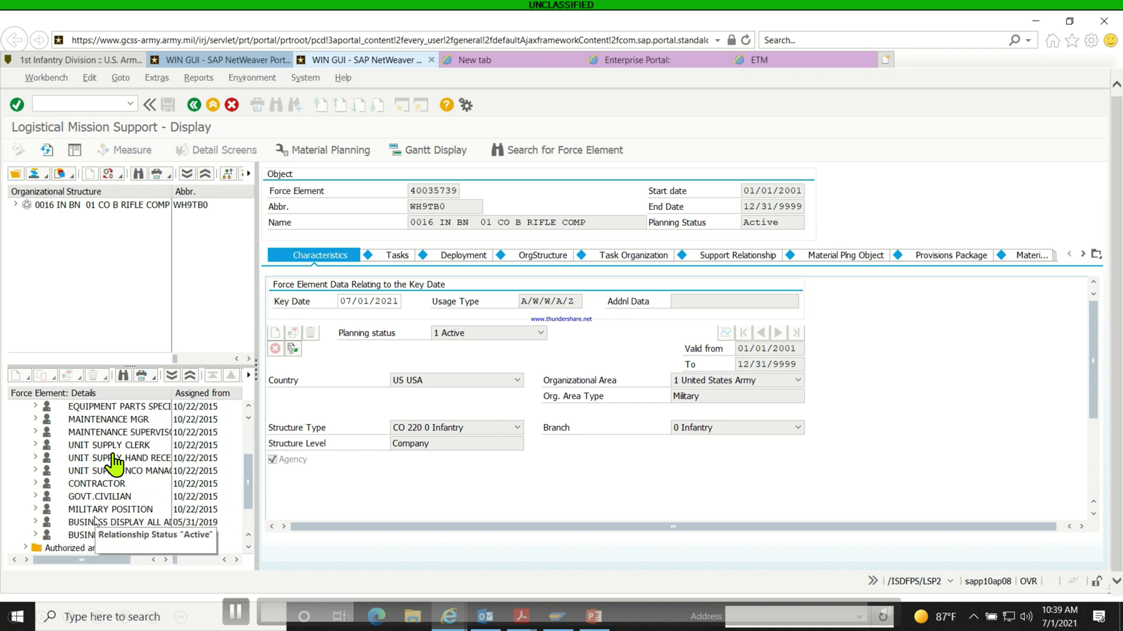
scroll(95, 520, "up", 2)
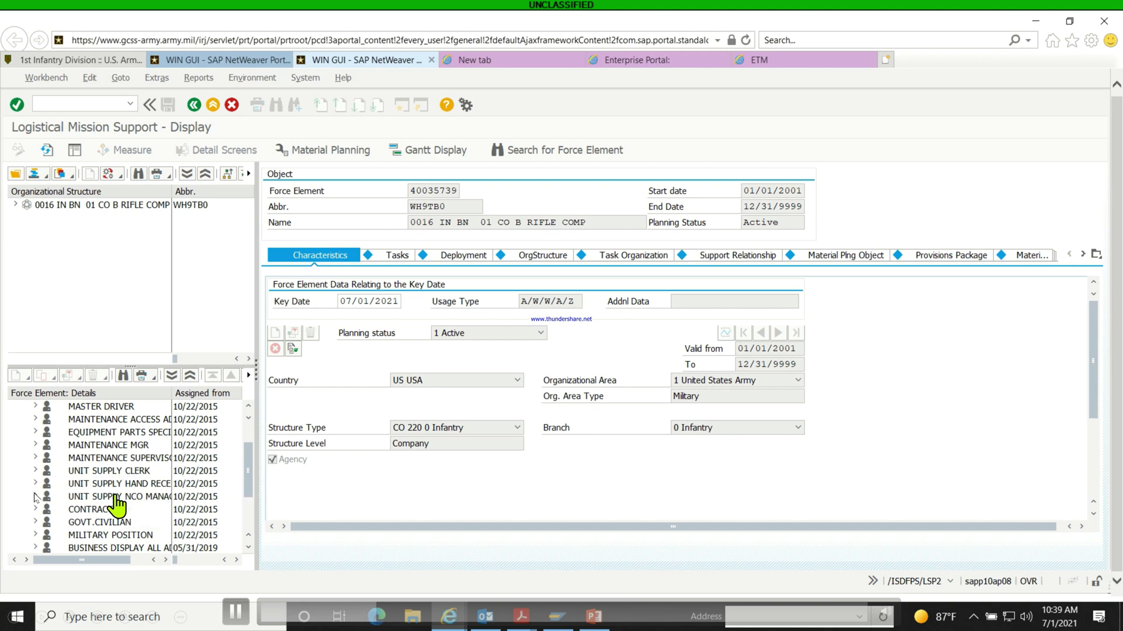
Step: Open the User entry under the first UNIT SUPPLY NCO MANAGER soldier's Additional Data in Display Users
double_click(116, 498)
scroll(112, 467, "down", 1)
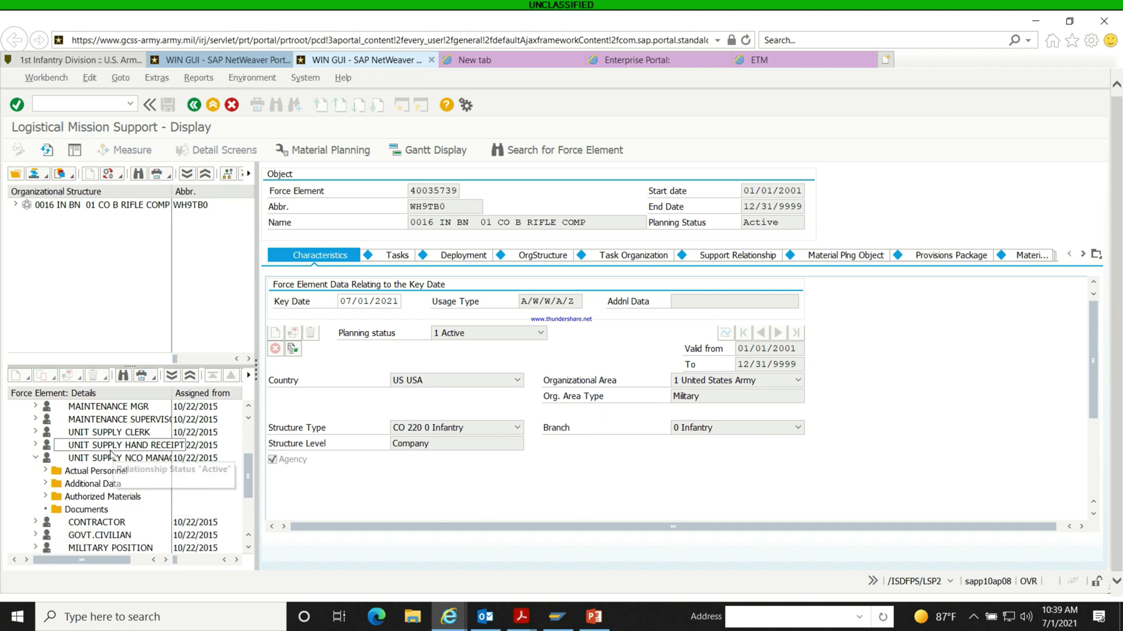
left_click(47, 471)
scroll(111, 473, "down", 1)
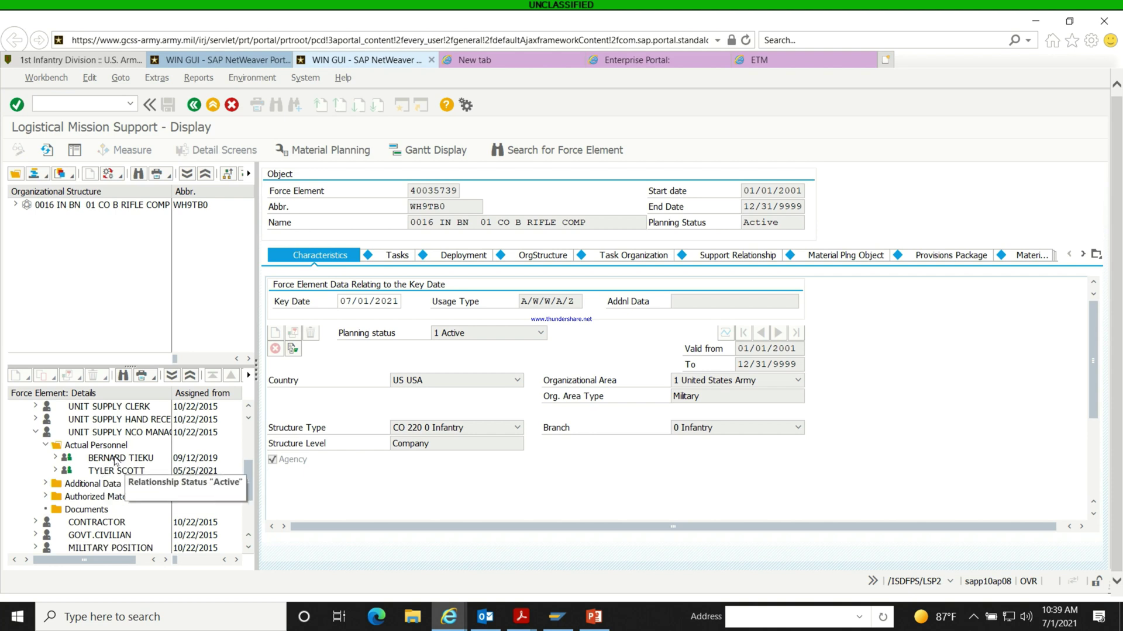
left_click(56, 458)
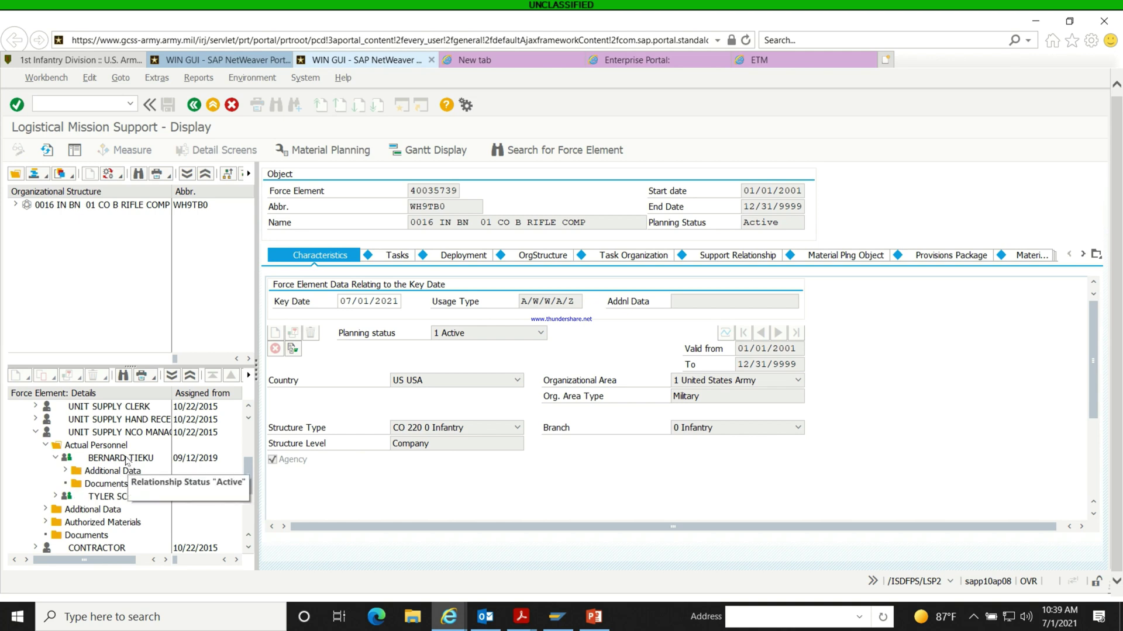
left_click(65, 470)
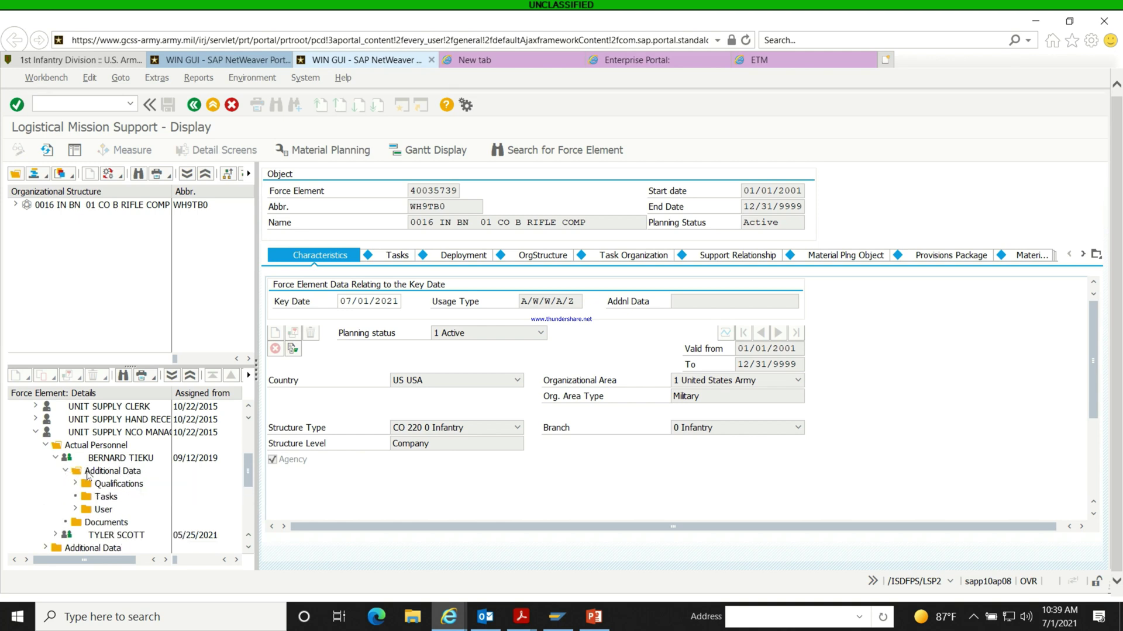
left_click(75, 509)
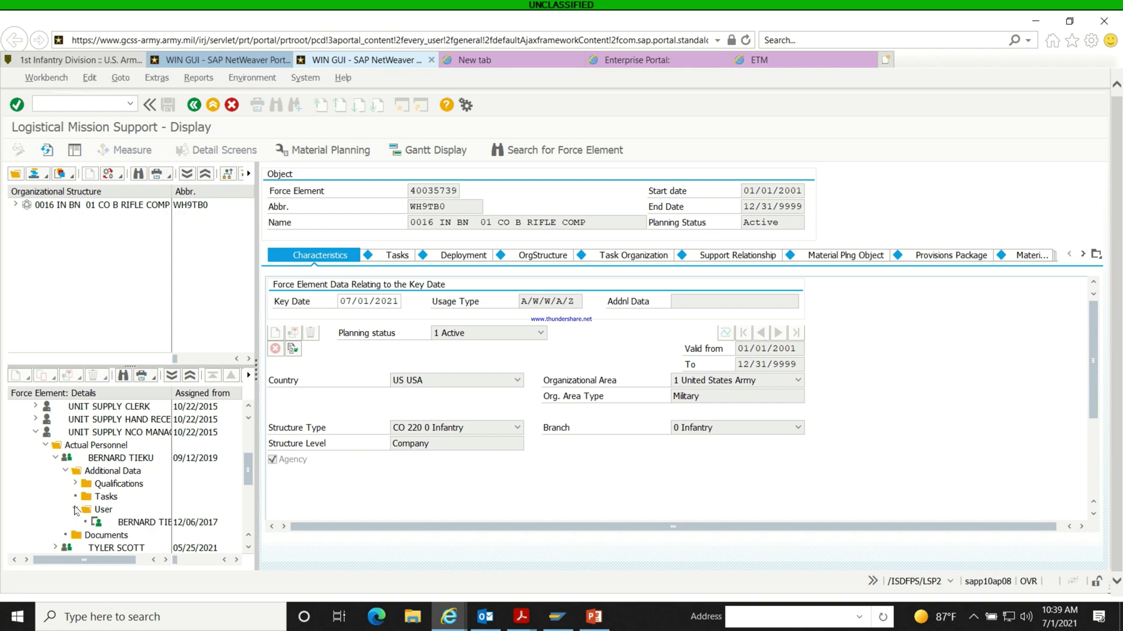
double_click(163, 523)
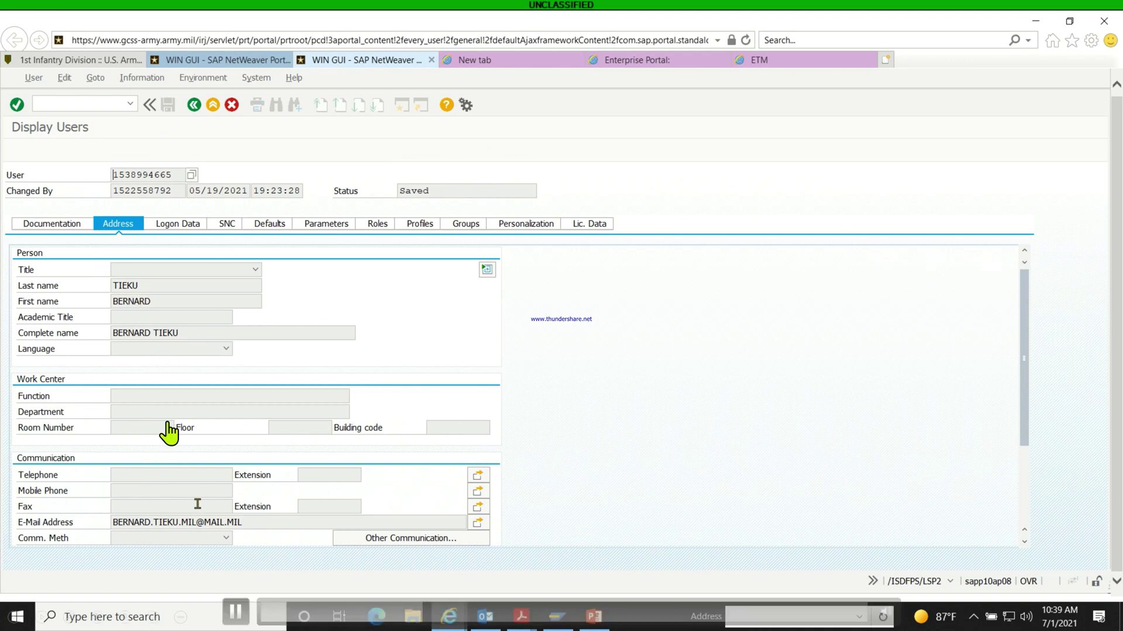
Step: Select the supply NCO's e-mail address, then return to Logistical Mission Support
left_click_drag(241, 523, 150, 534)
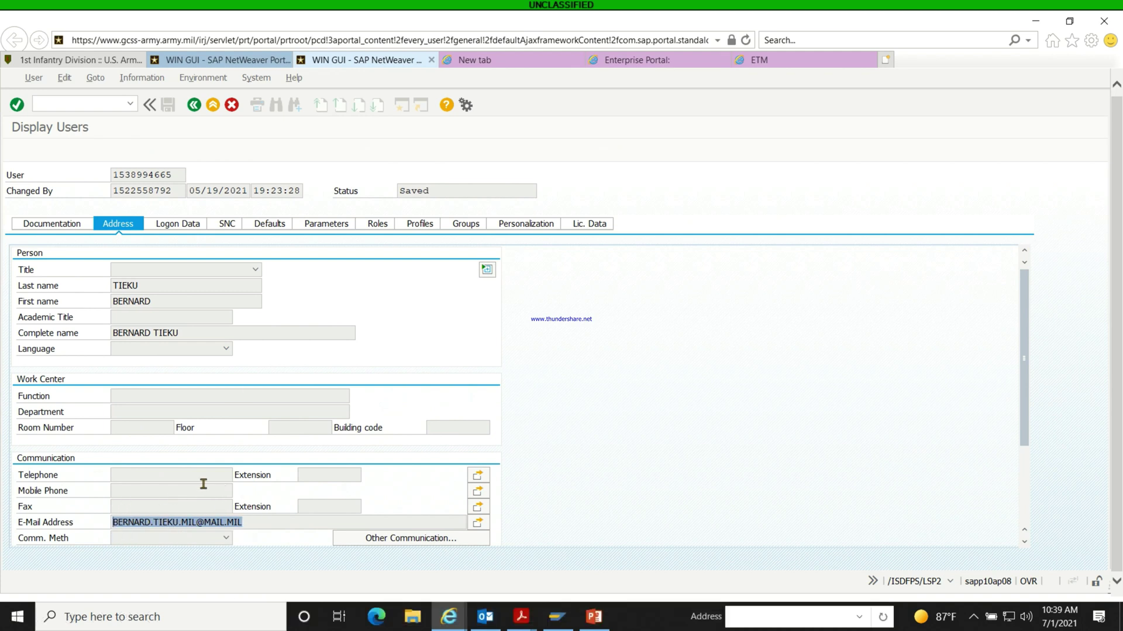
left_click(194, 105)
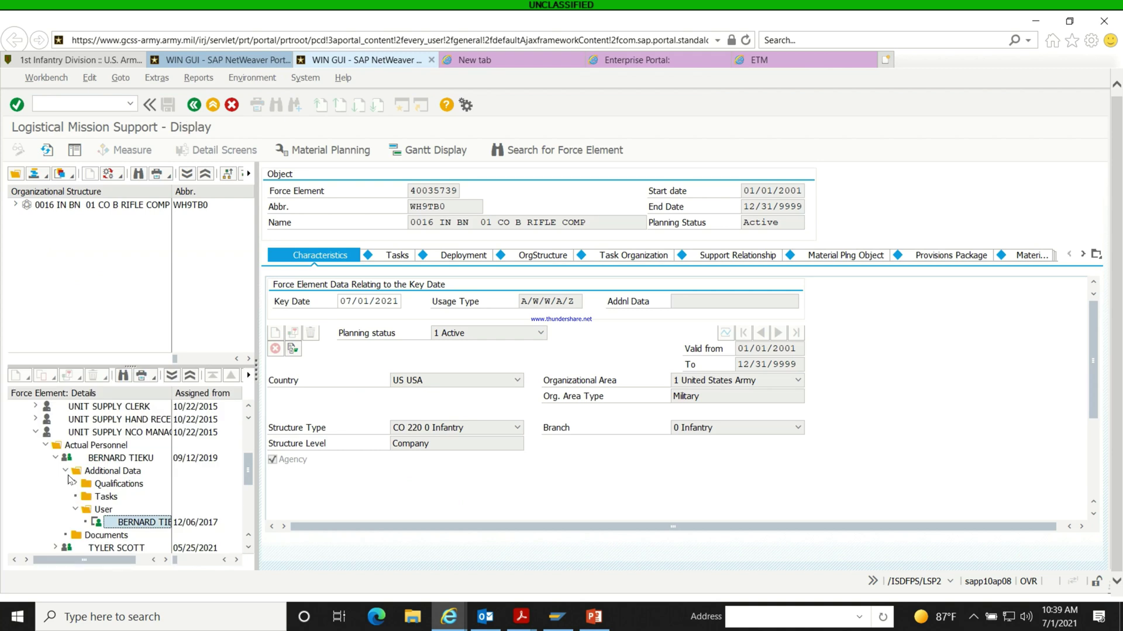
Step: Collapse the UNIT SUPPLY NCO MANAGER position and its Actual Personnel folder
left_click(45, 447)
left_click(35, 433)
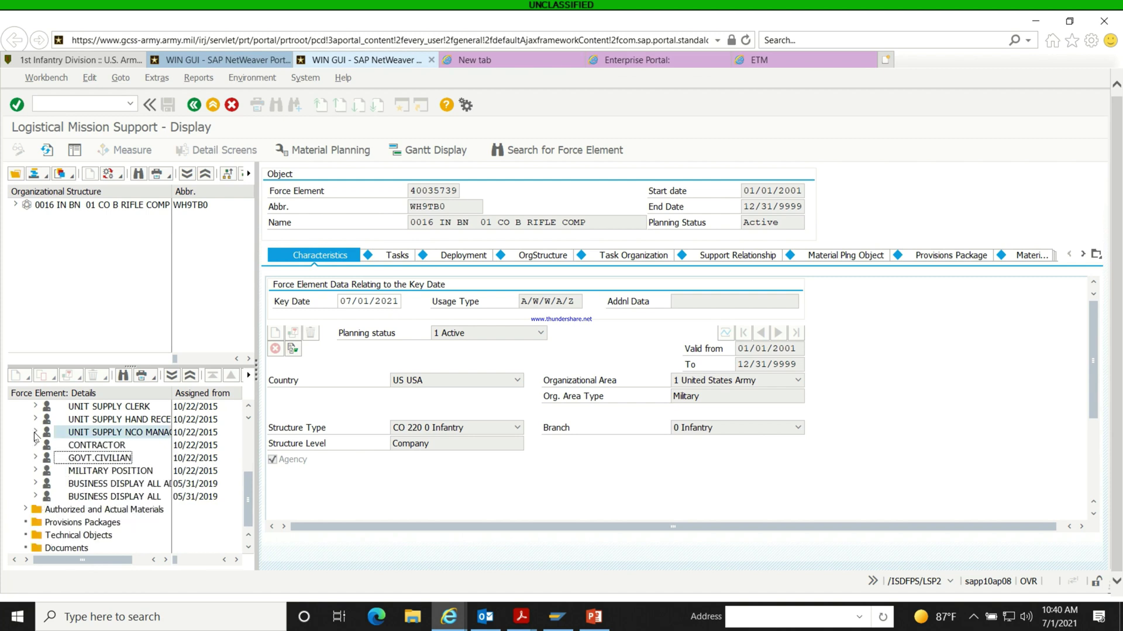
scroll(105, 470, "up", 2)
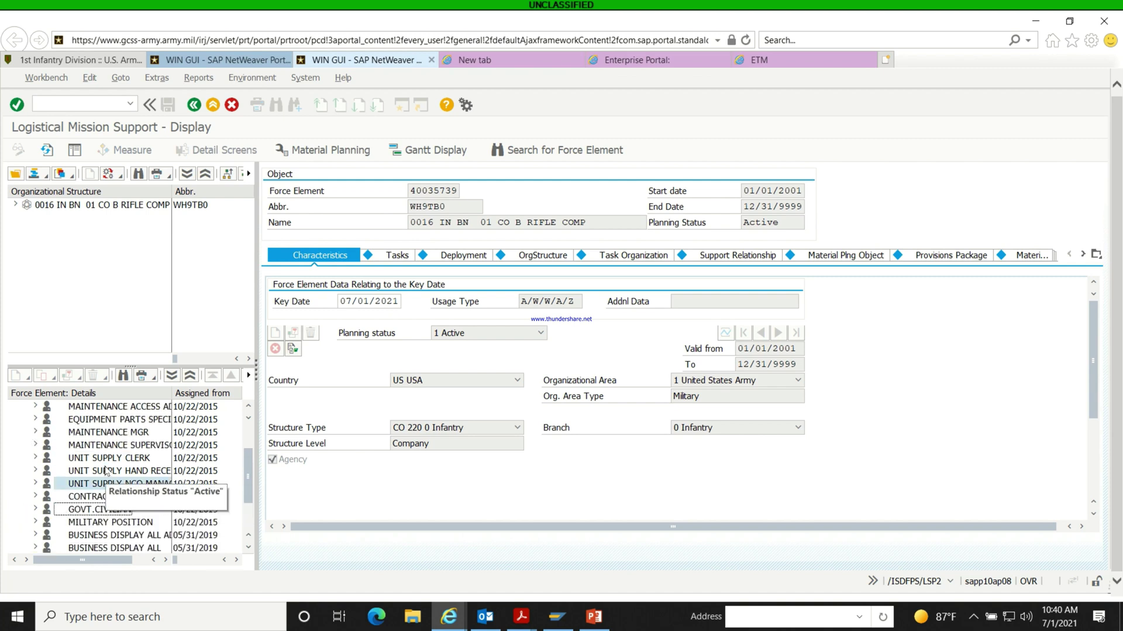
scroll(105, 470, "up", 2)
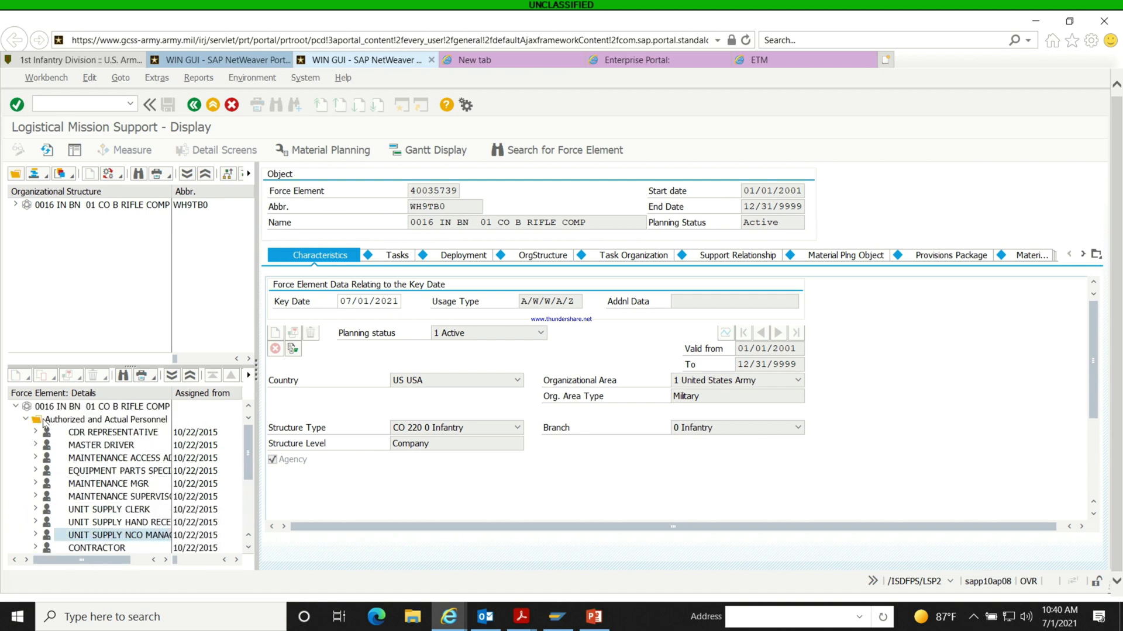
Step: Expand CDR REPRESENTATIVE down to the first soldier's Additional Data and User folder
left_click(36, 432)
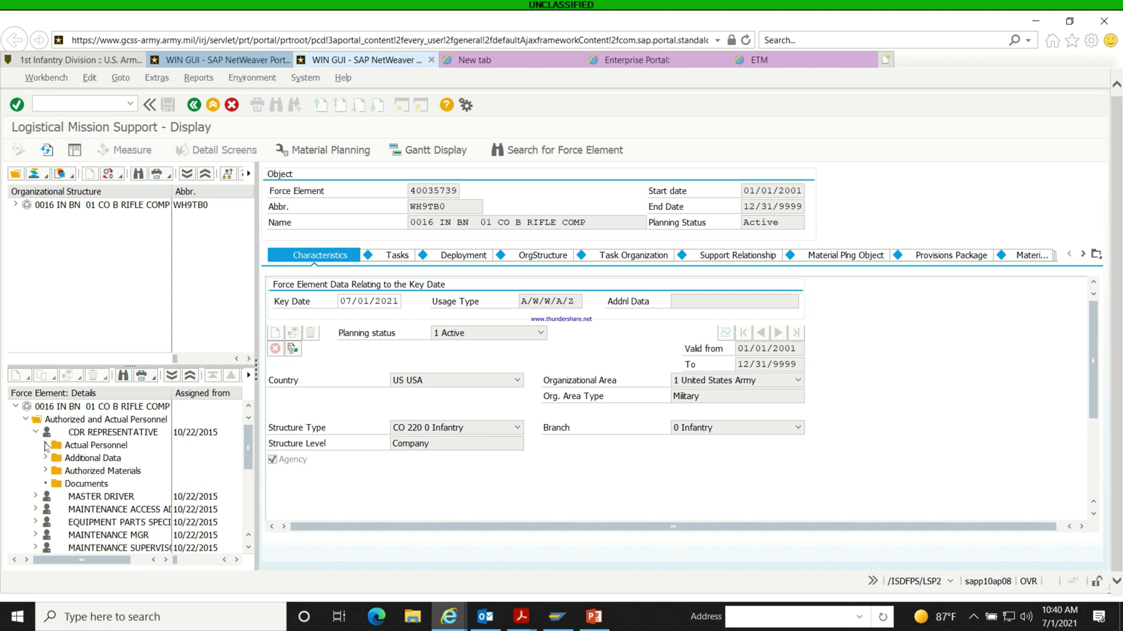
left_click(46, 446)
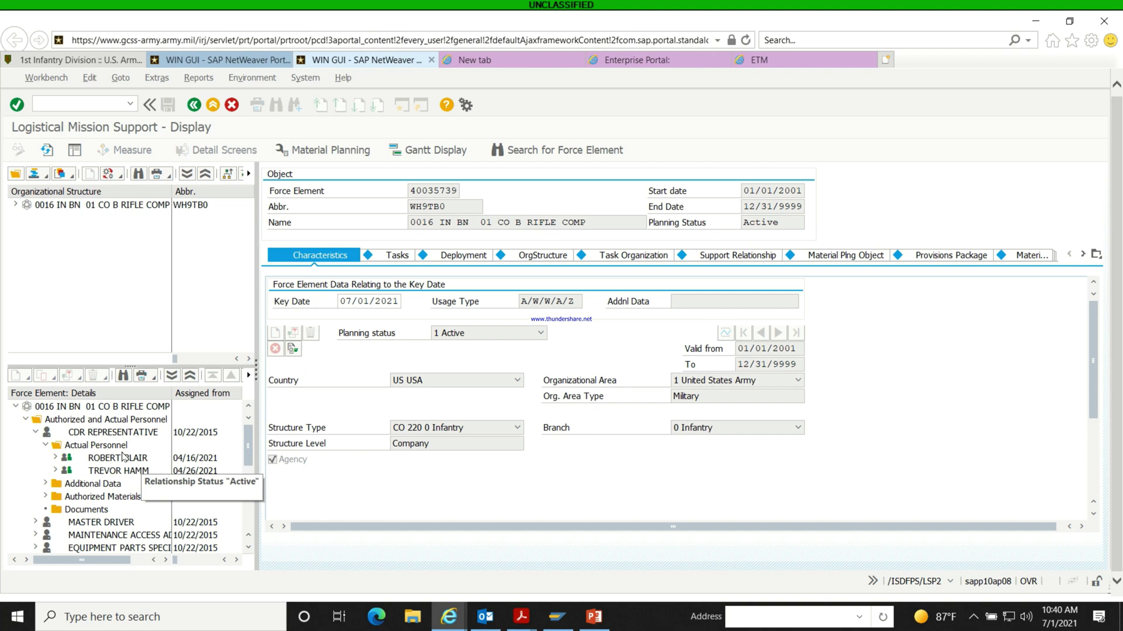
left_click(55, 458)
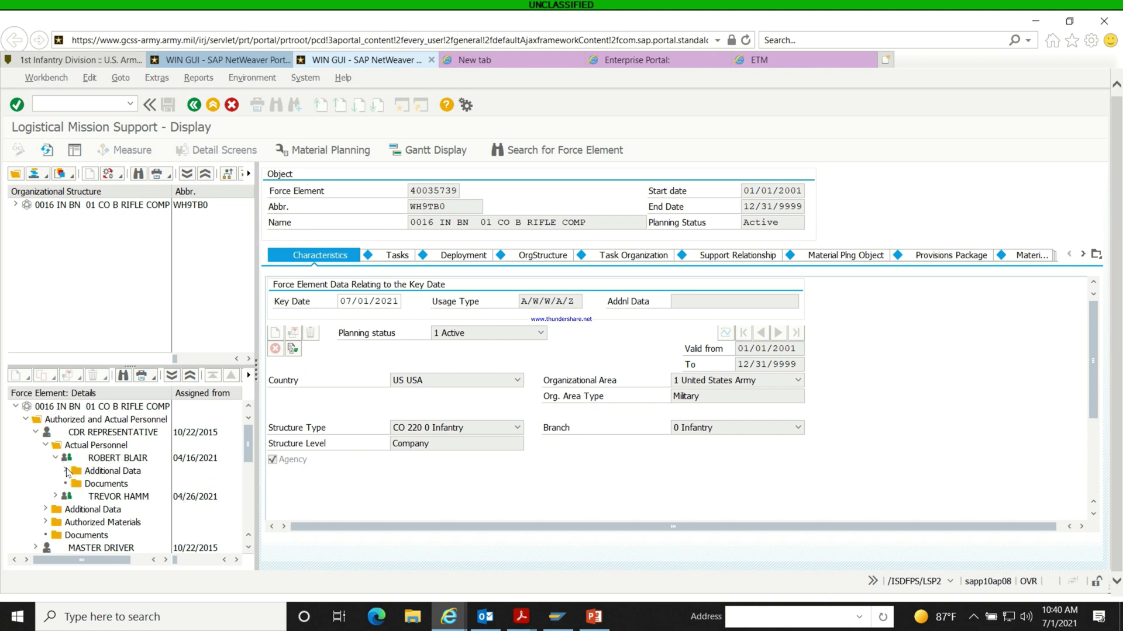
left_click(65, 471)
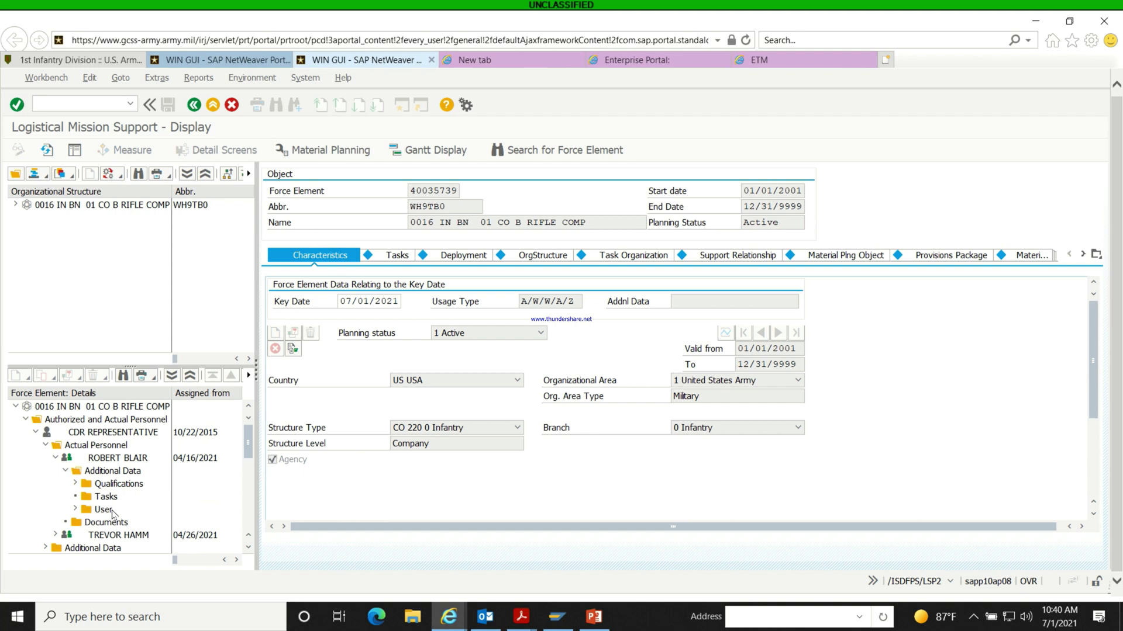
left_click(75, 509)
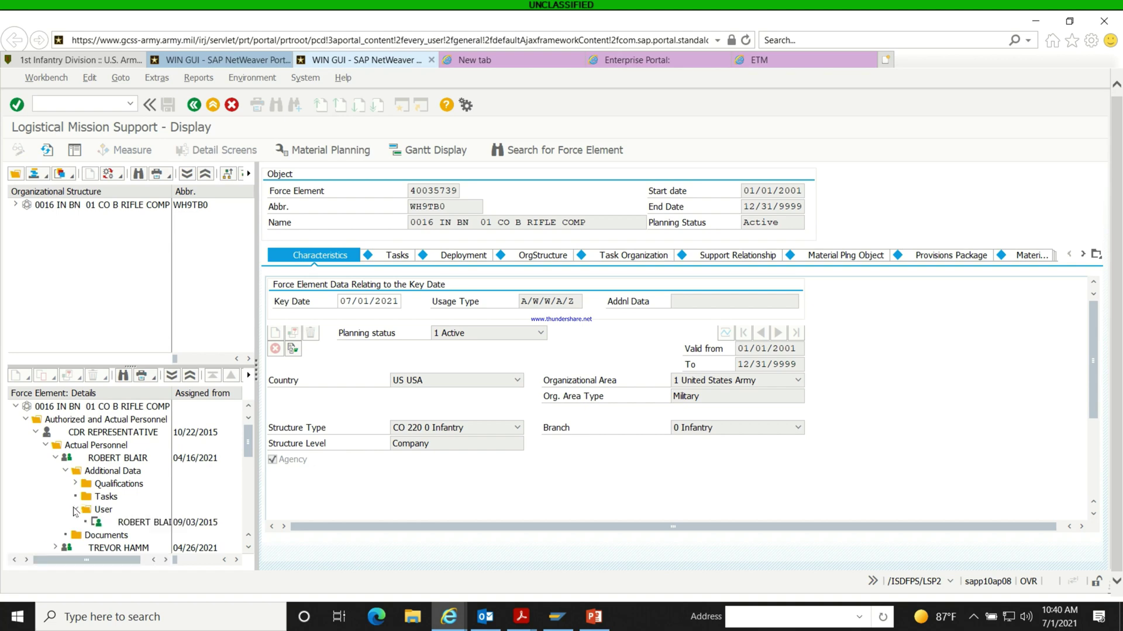
double_click(158, 522)
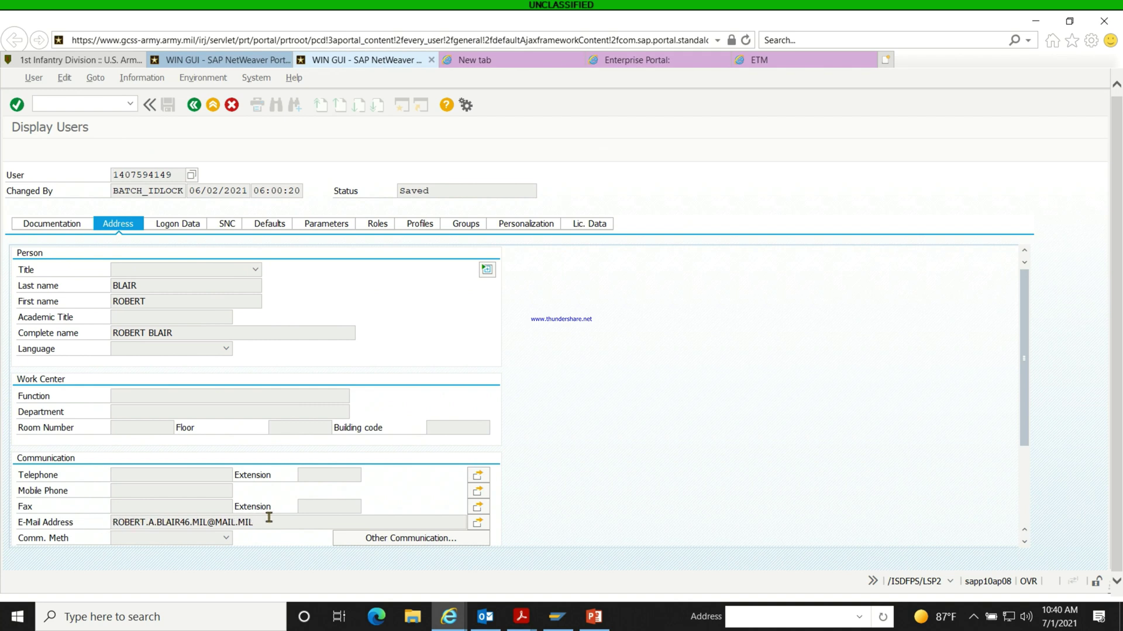
left_click(193, 106)
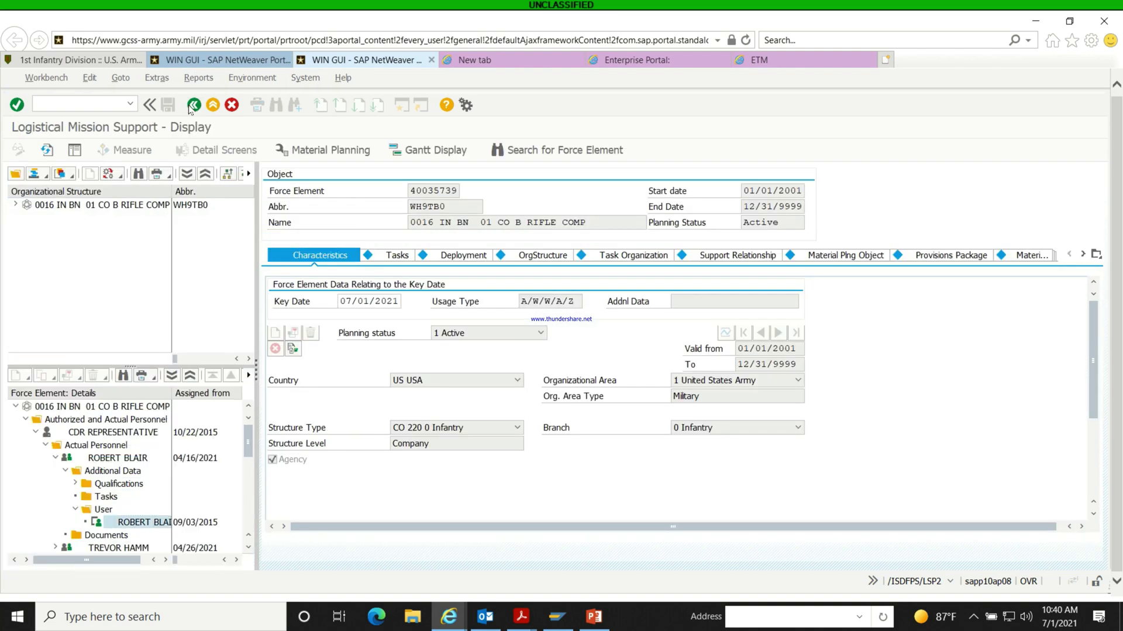
Step: Return to Easy Access, relaunch /ISDFPS/LSP2, and search org units using a previous term
left_click(192, 106)
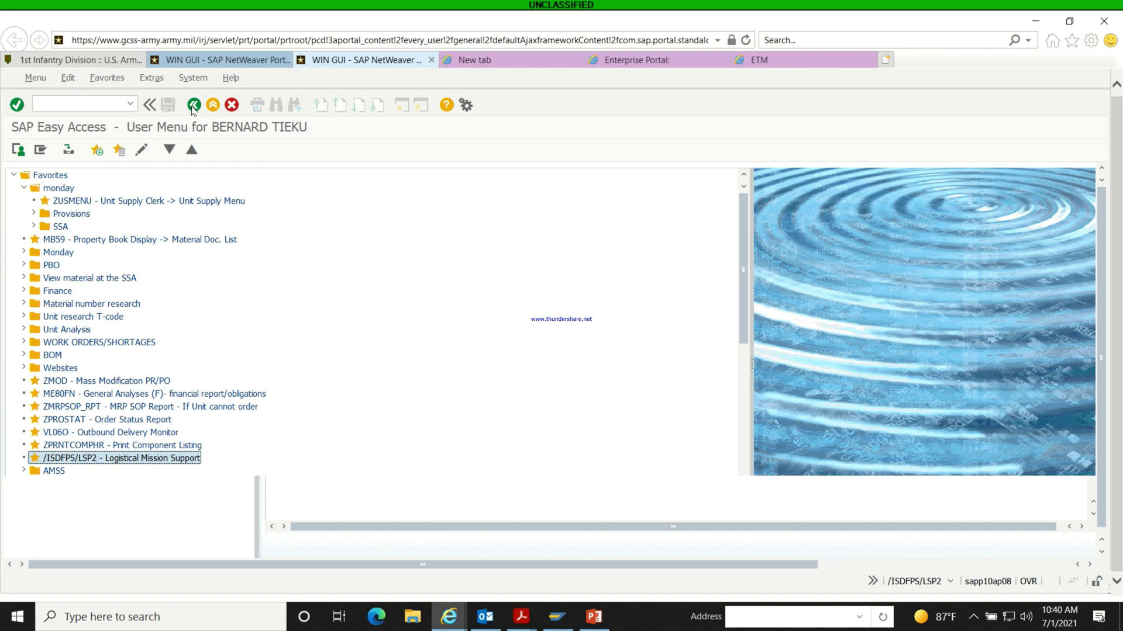
double_click(132, 460)
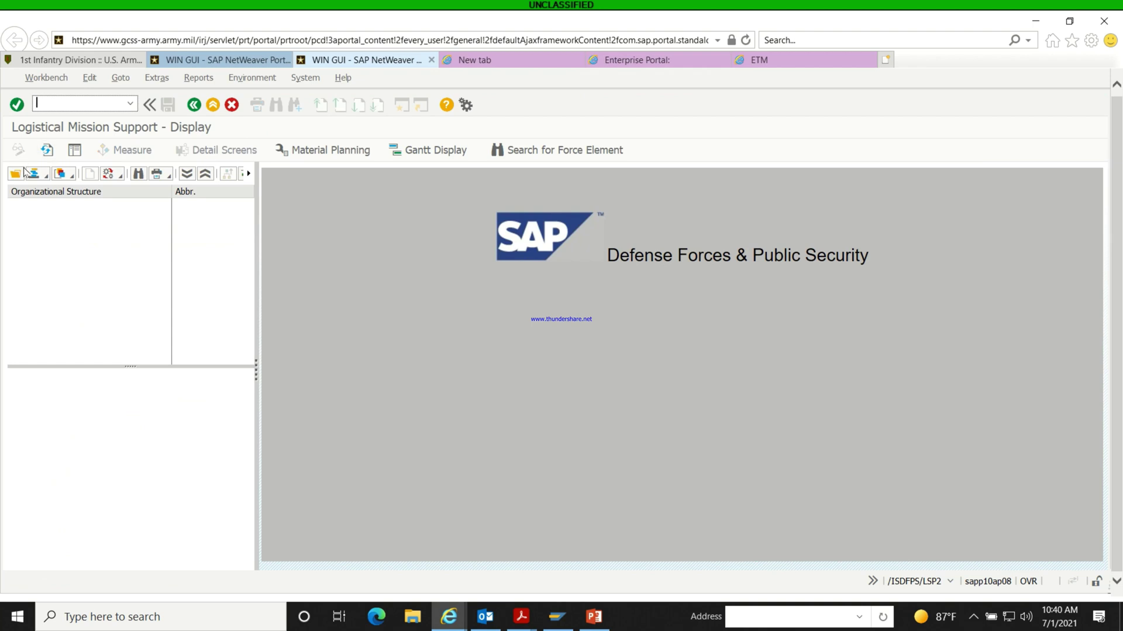
left_click(21, 173)
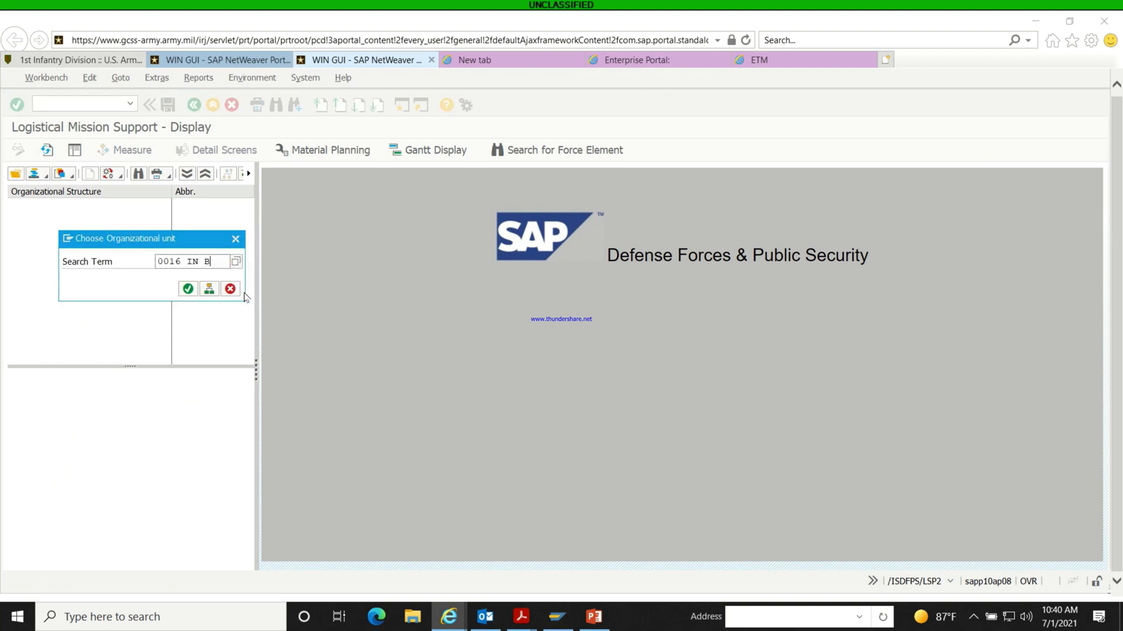
key("BackSpace")
key("BackSpace")
key("BackSpace")
key("BackSpace")
key("BackSpace")
key("BackSpace")
key("BackSpace")
key("BackSpace")
key("BackSpace")
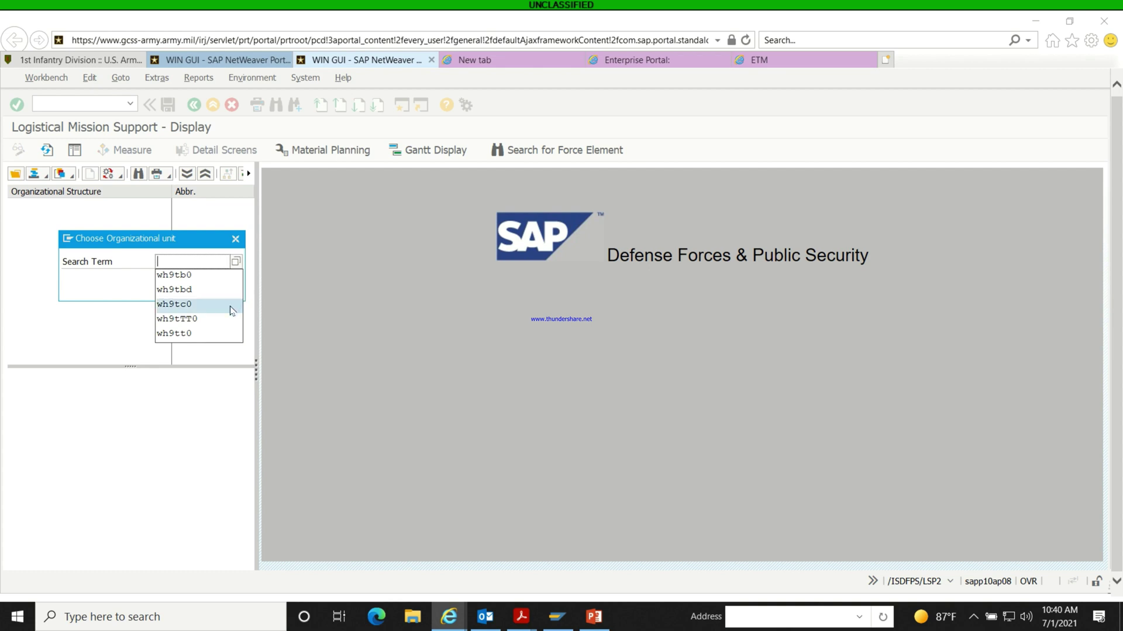
left_click(194, 320)
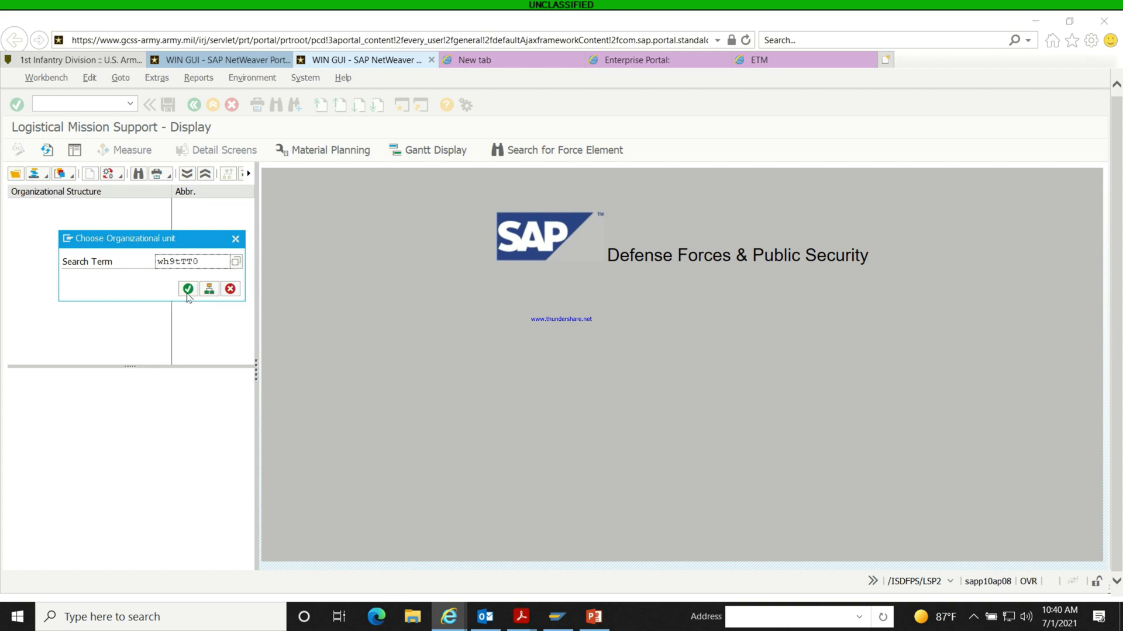
left_click(187, 290)
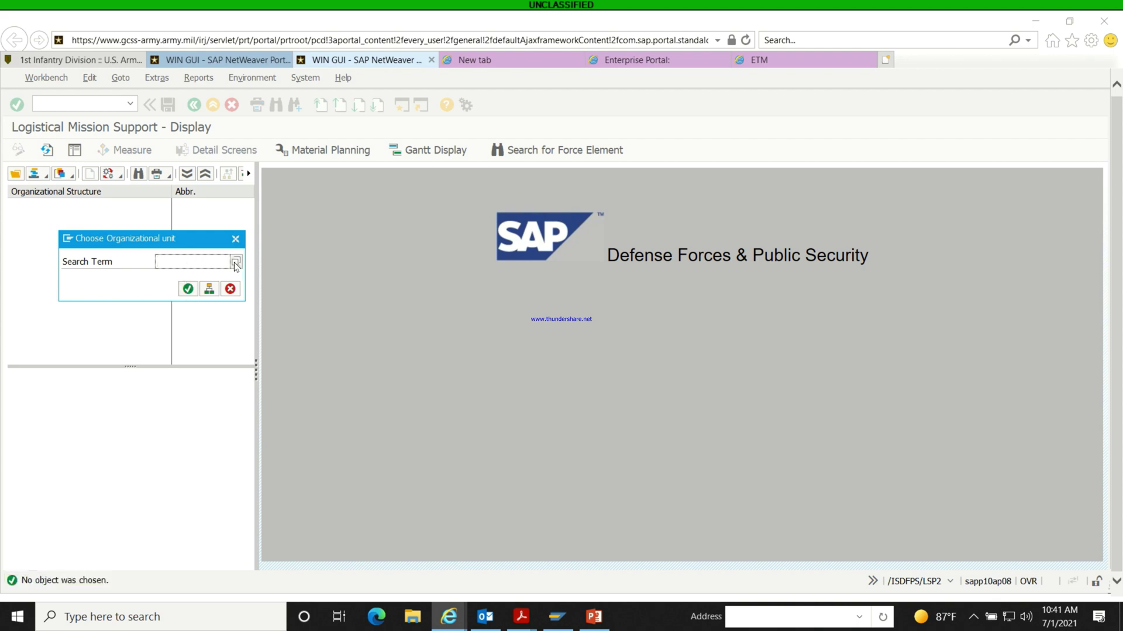
Step: Search organizational units for wh9tt0 and open the 0016 IN BN 01 HHC COMBINED AR result
type("w")
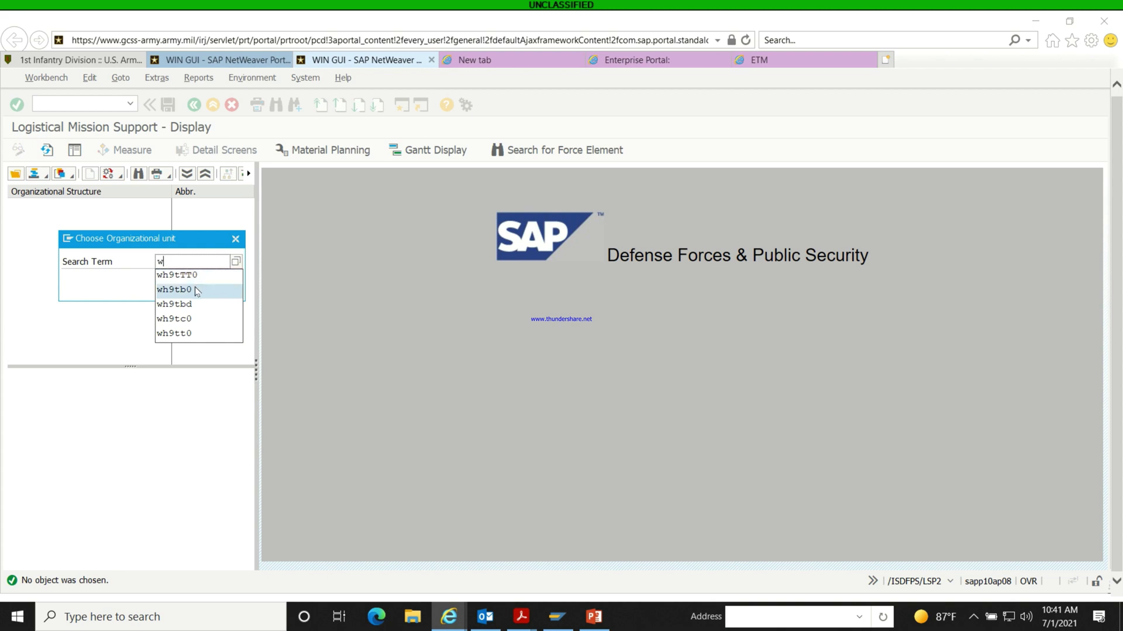
left_click(190, 333)
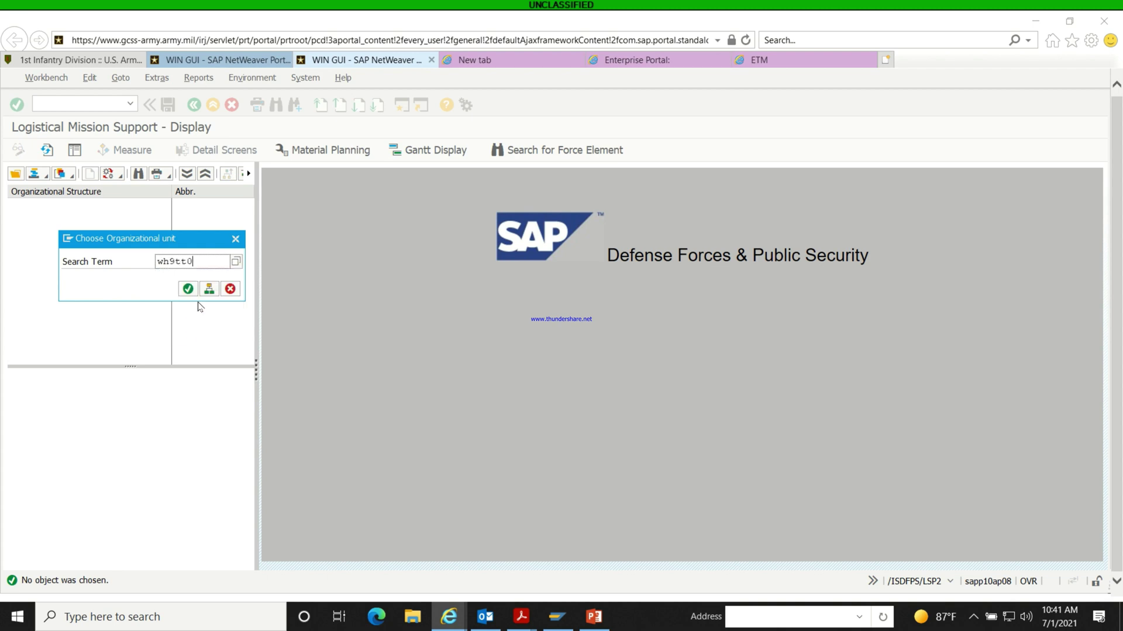
left_click(187, 289)
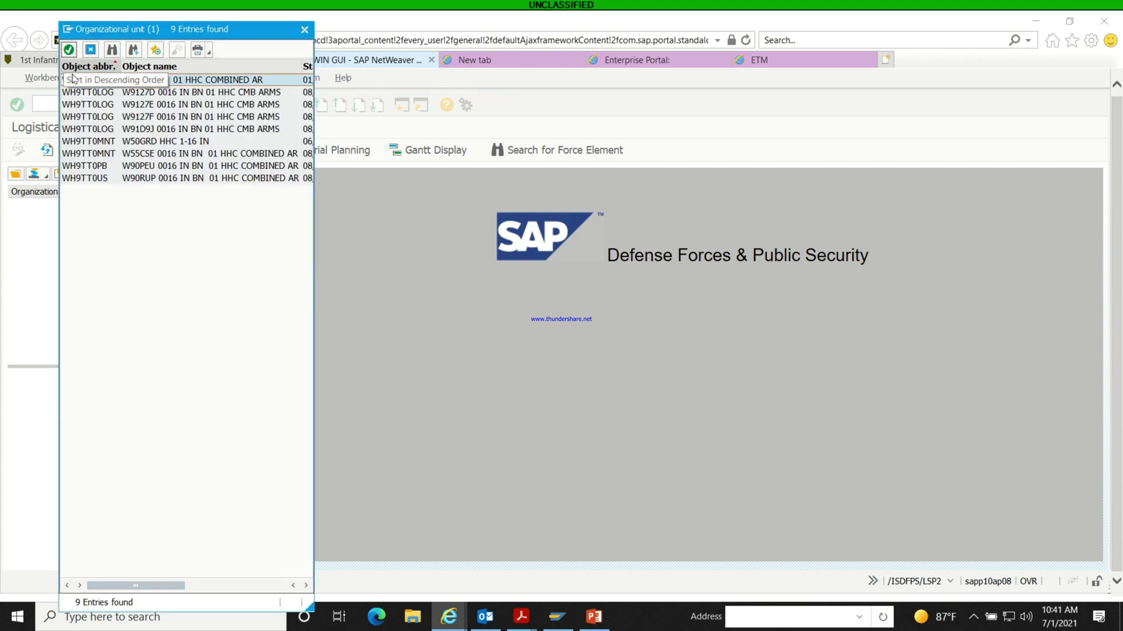
double_click(75, 81)
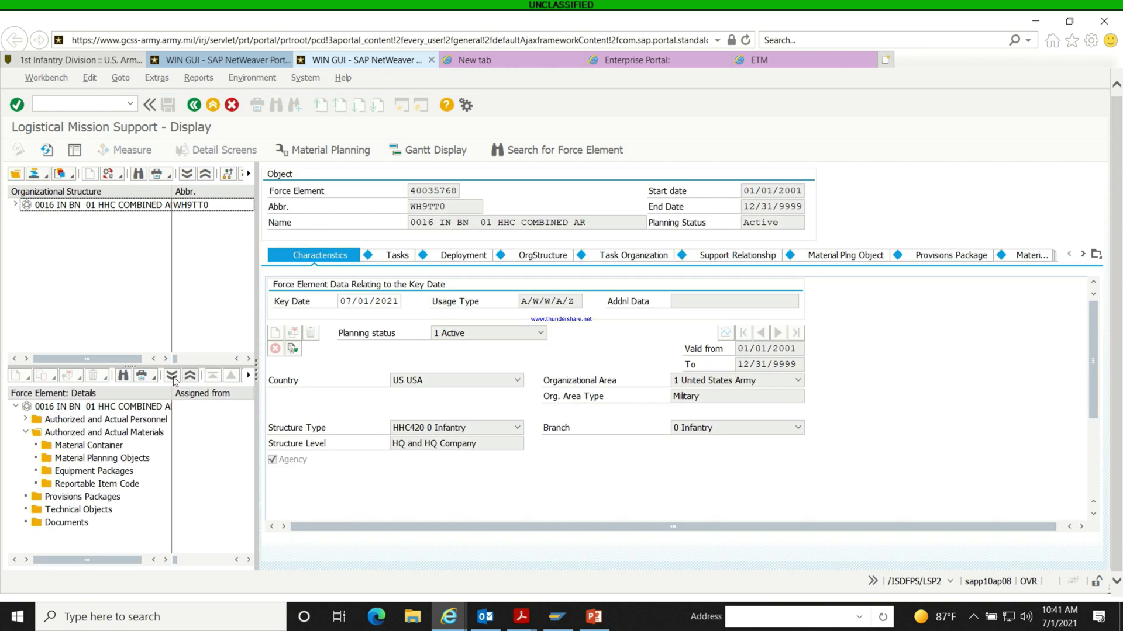
Step: Expand Personnel > CDR REPRESENTATIVE > first soldier > Additional Data and open their user record
left_click(26, 432)
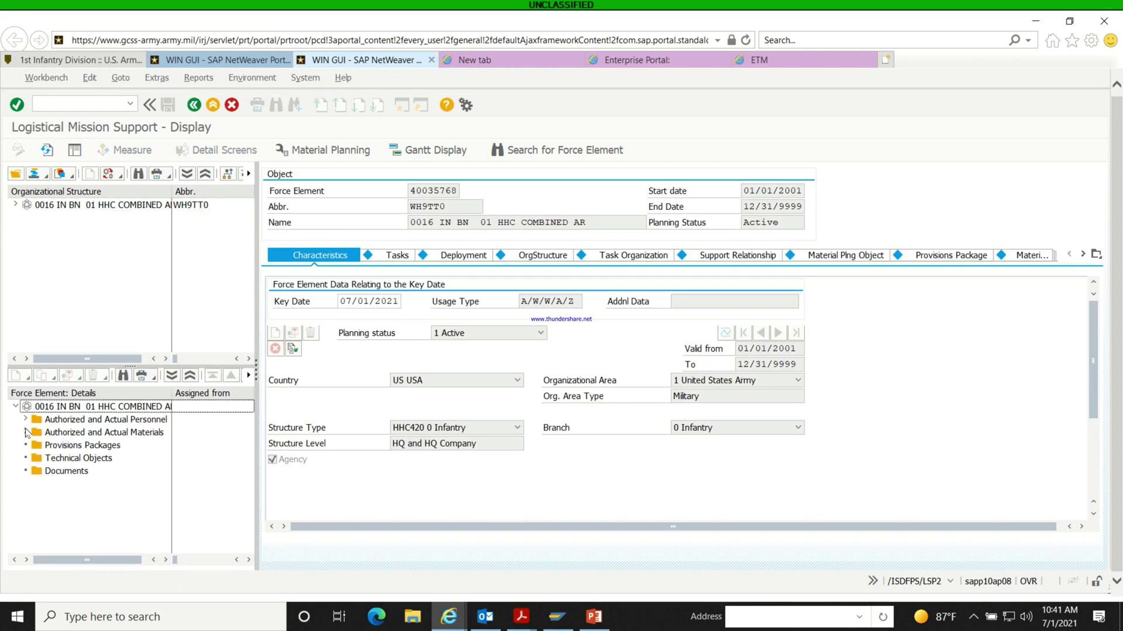
left_click(26, 420)
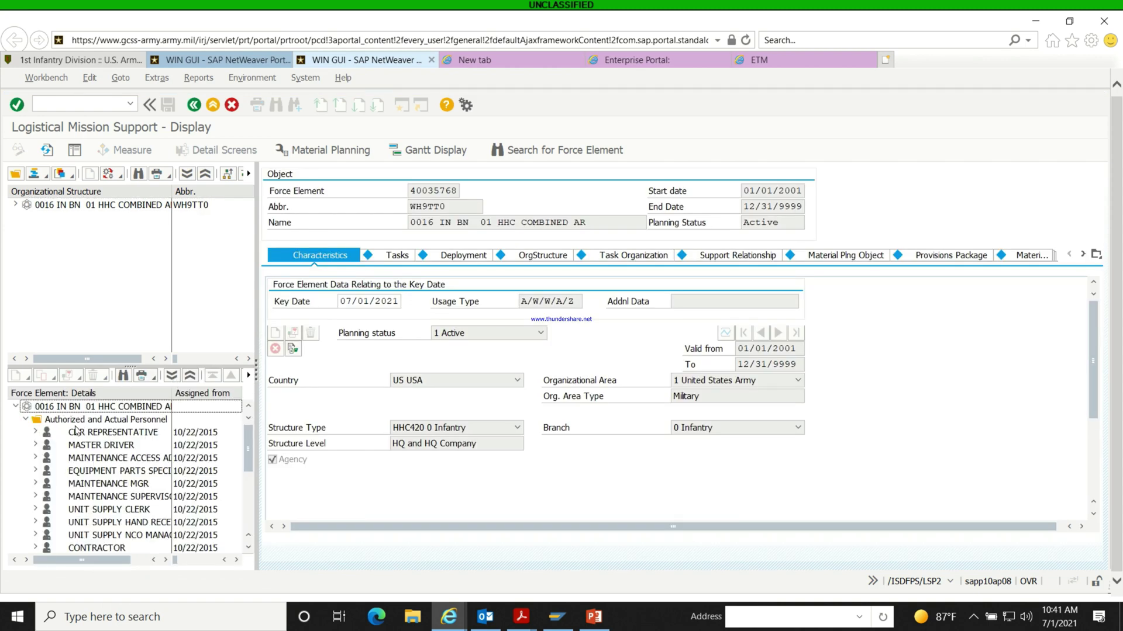
left_click(36, 433)
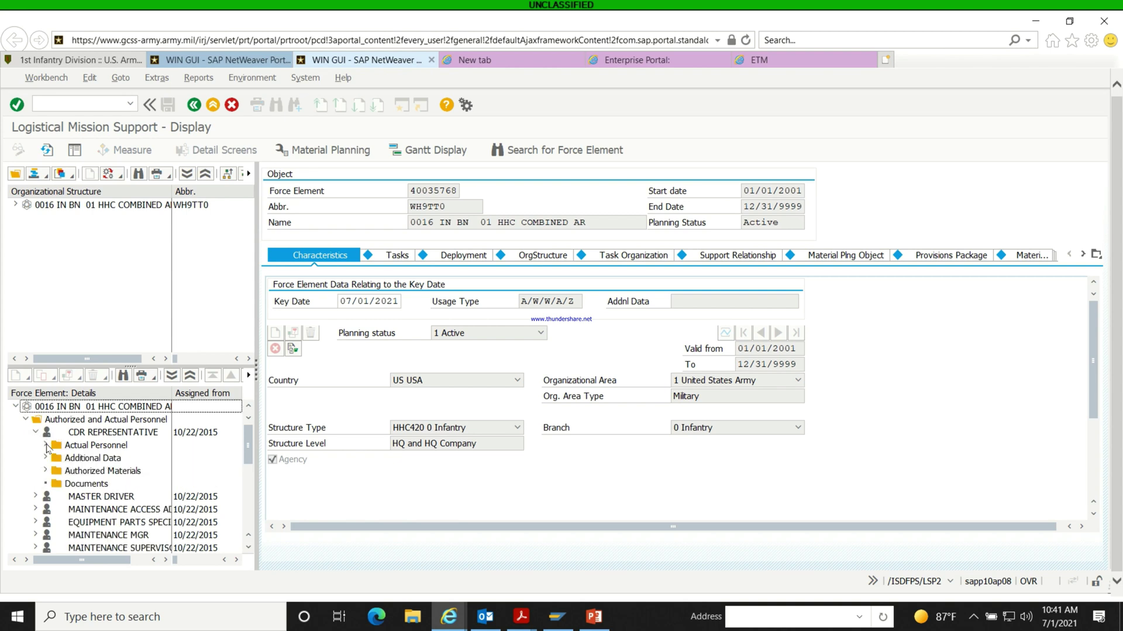
left_click(46, 446)
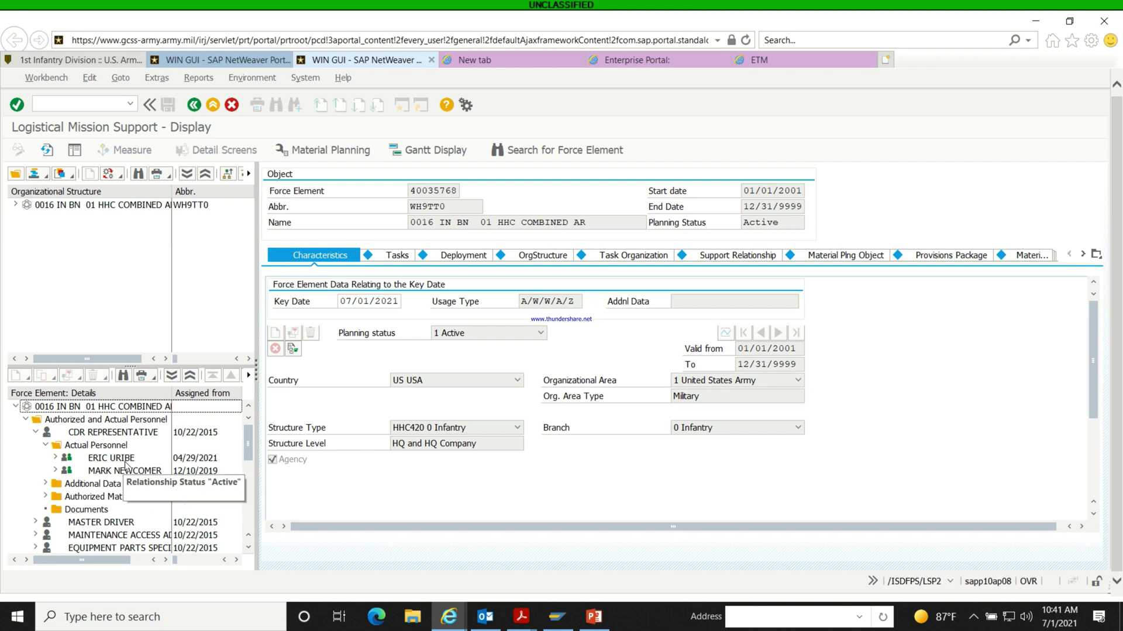
left_click(55, 458)
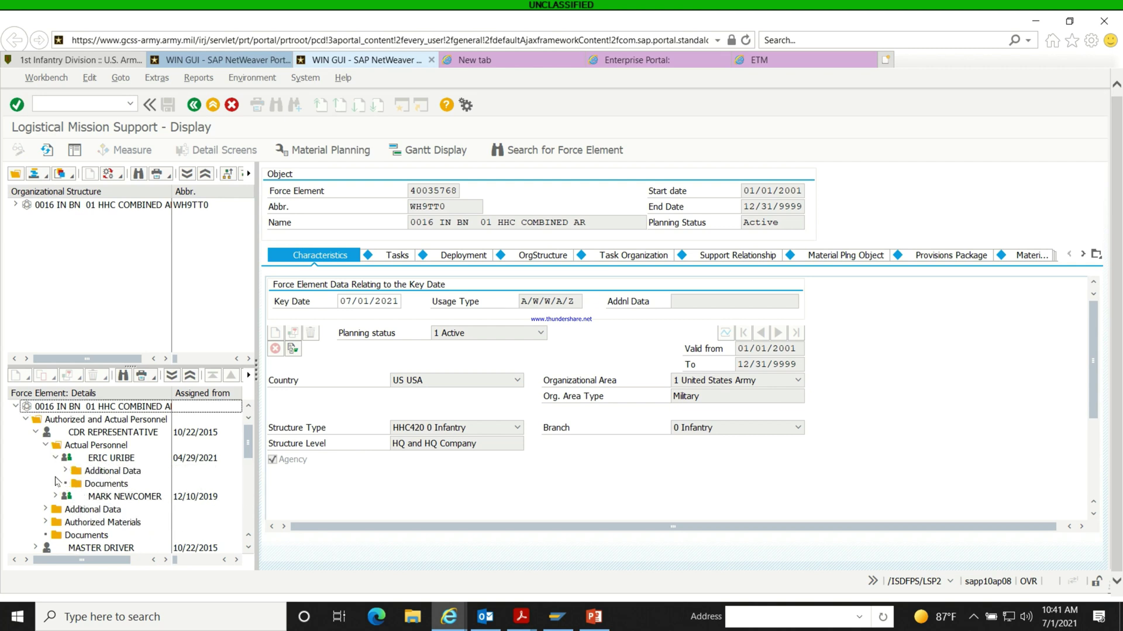
left_click(66, 471)
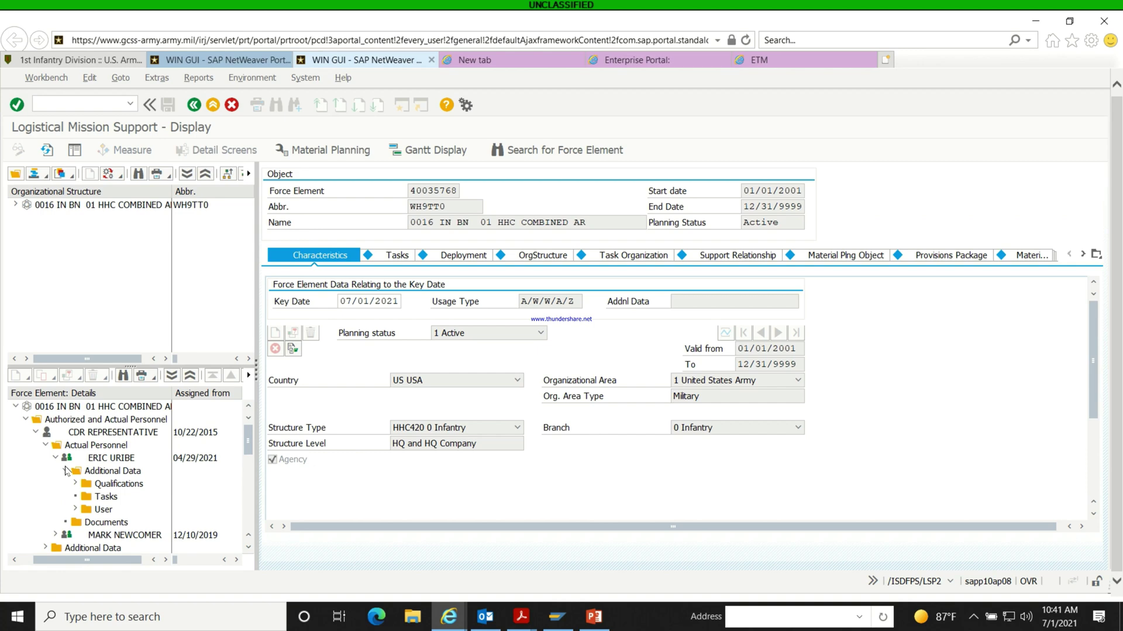
left_click(75, 509)
left_click(140, 522)
double_click(140, 523)
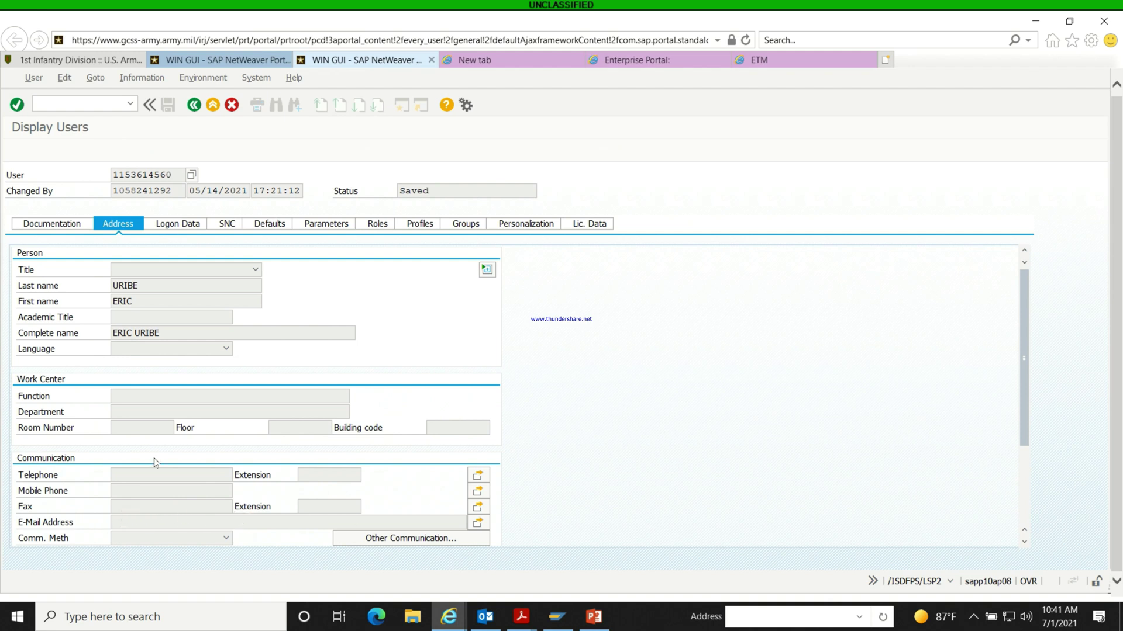
Step: Try opening the second CDR REPRESENTATIVE soldier's user record, refused for group REAFFIRM
left_click(195, 107)
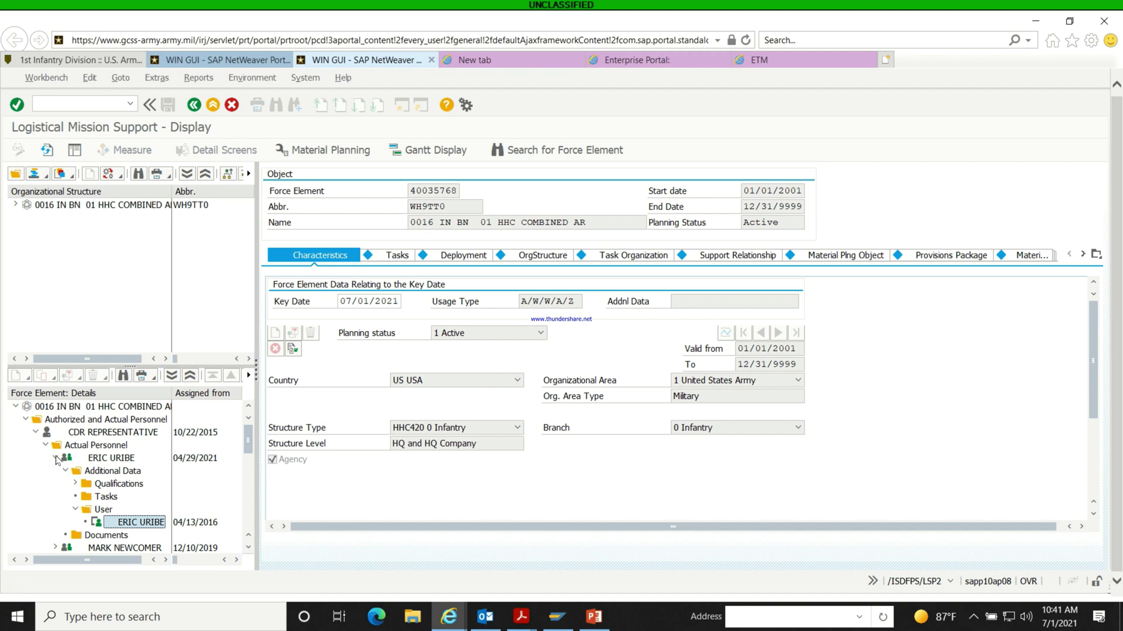
left_click(56, 458)
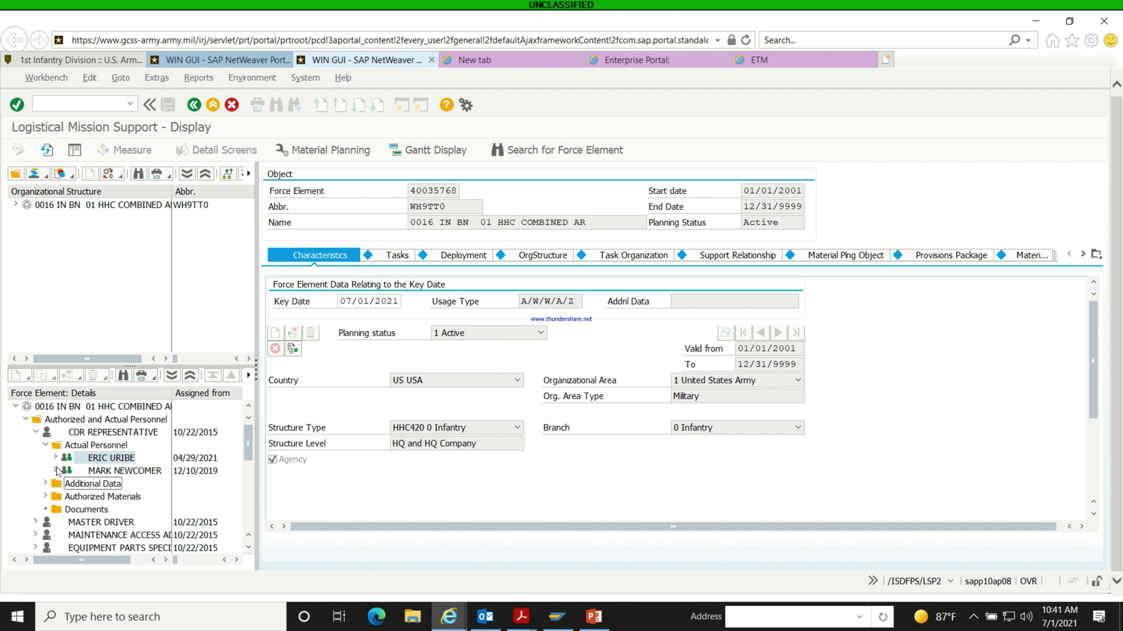
left_click(56, 470)
left_click(66, 483)
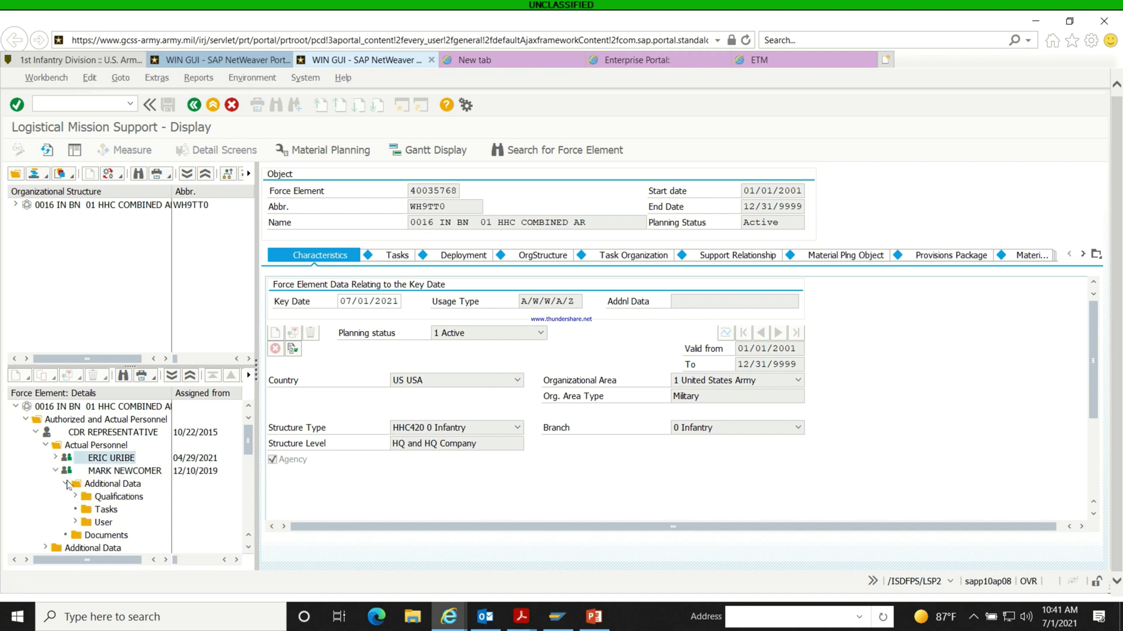
left_click(76, 523)
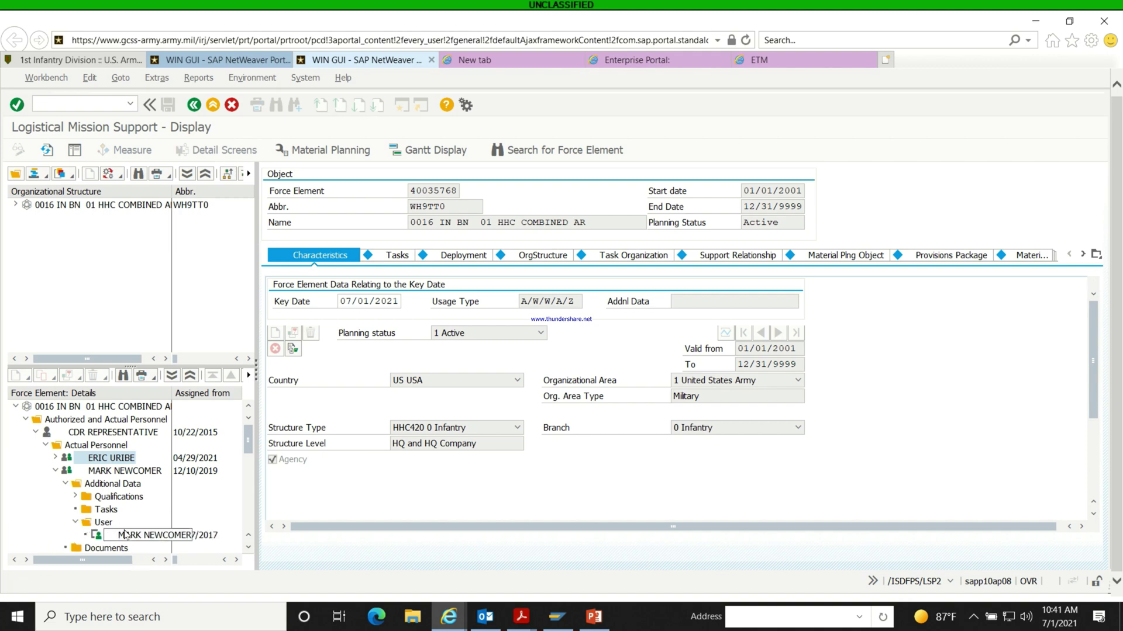
double_click(142, 535)
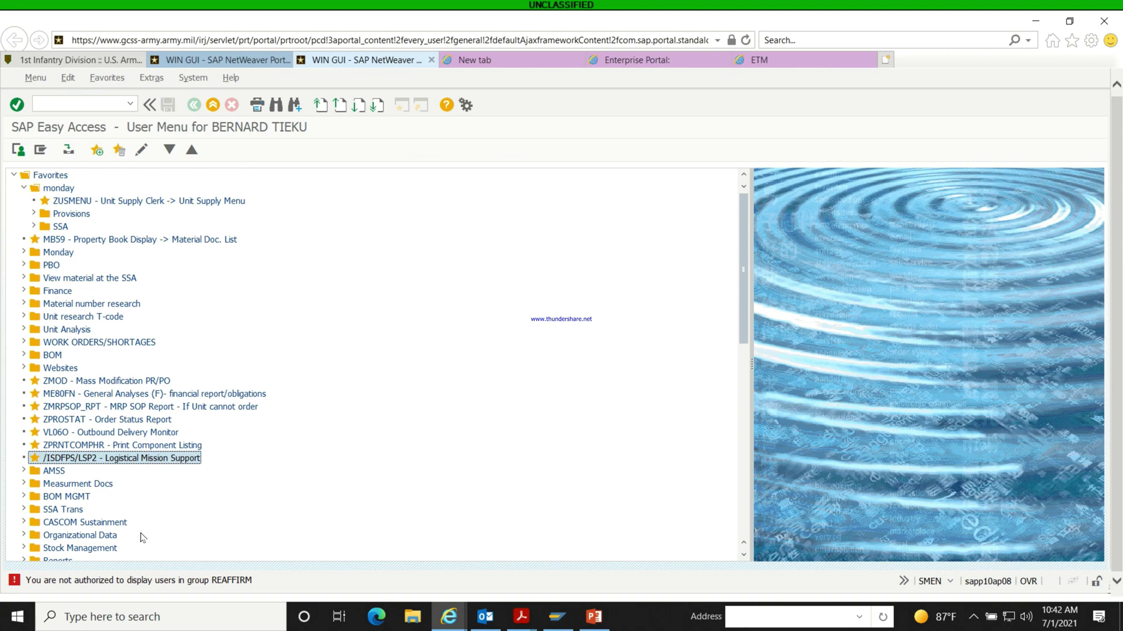
Step: Launch the /ISDFPS/LSP2 Logistical Mission Support favorite from the Easy Access menu
double_click(110, 459)
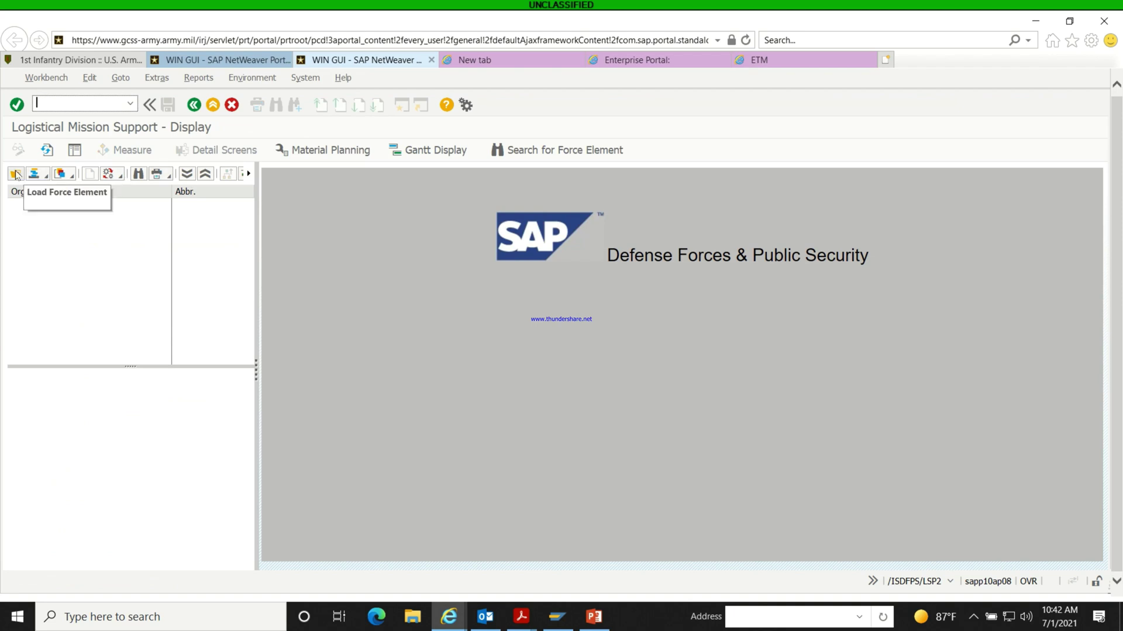
Step: Search for 0016 IN BN, cancel, then search wh9tt0 and load the WH9TT0 HHC unit
left_click(33, 175)
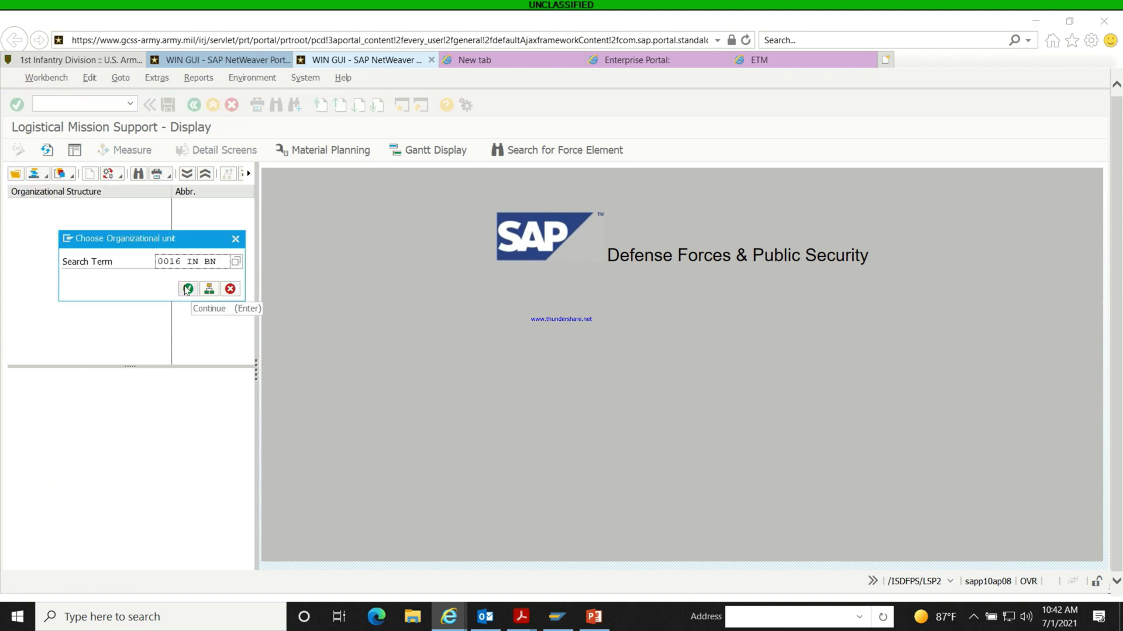
left_click(187, 289)
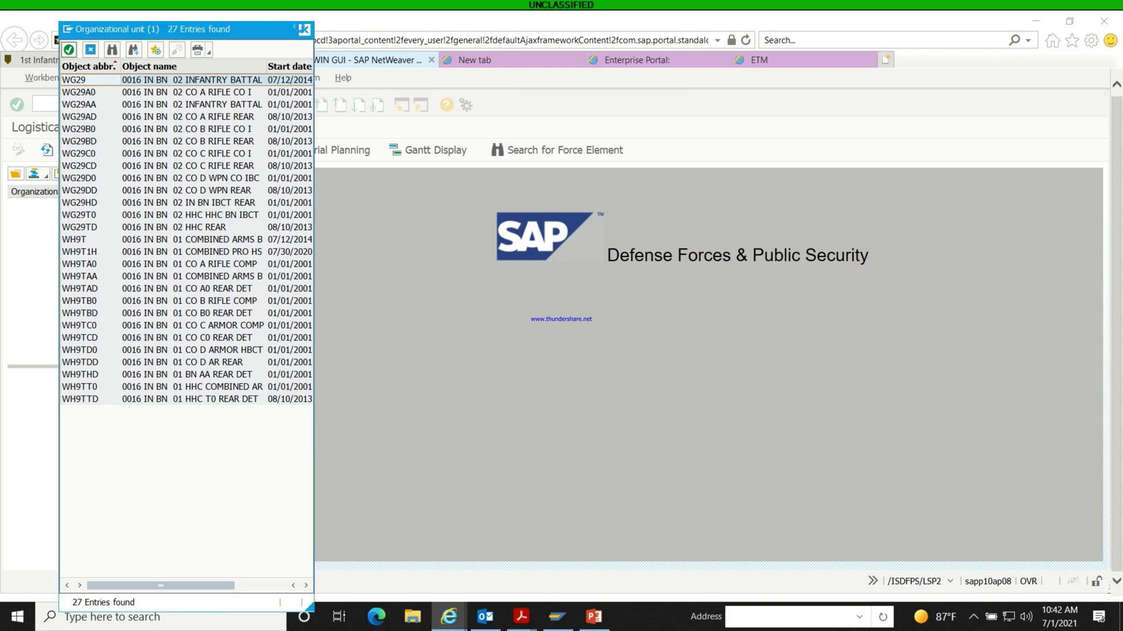
left_click(304, 29)
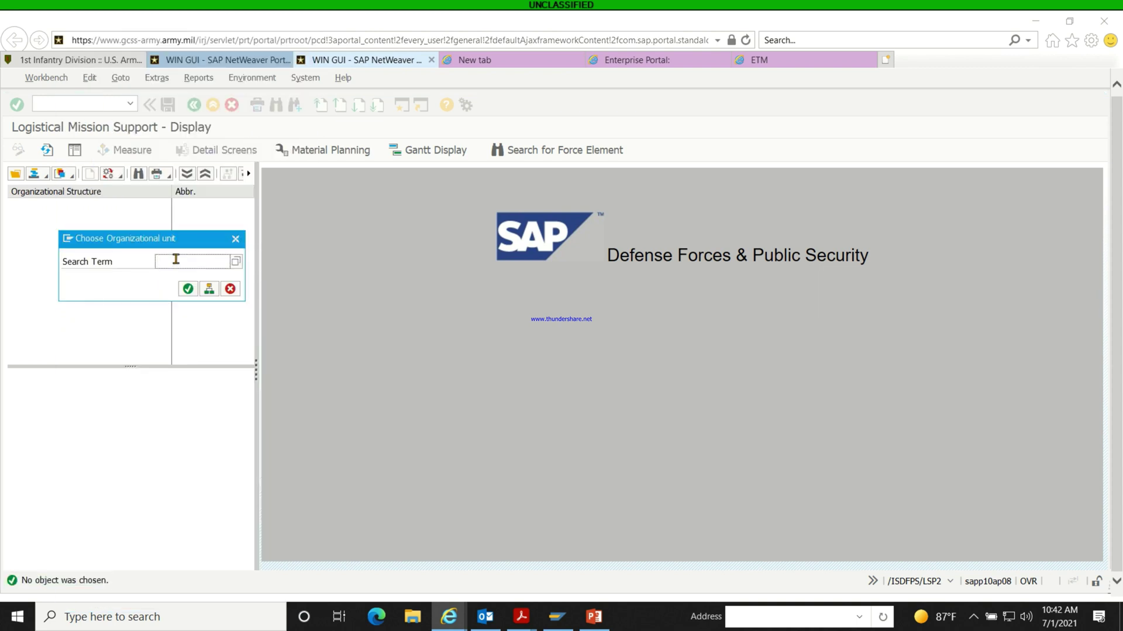
type("w")
left_click(179, 276)
left_click(188, 288)
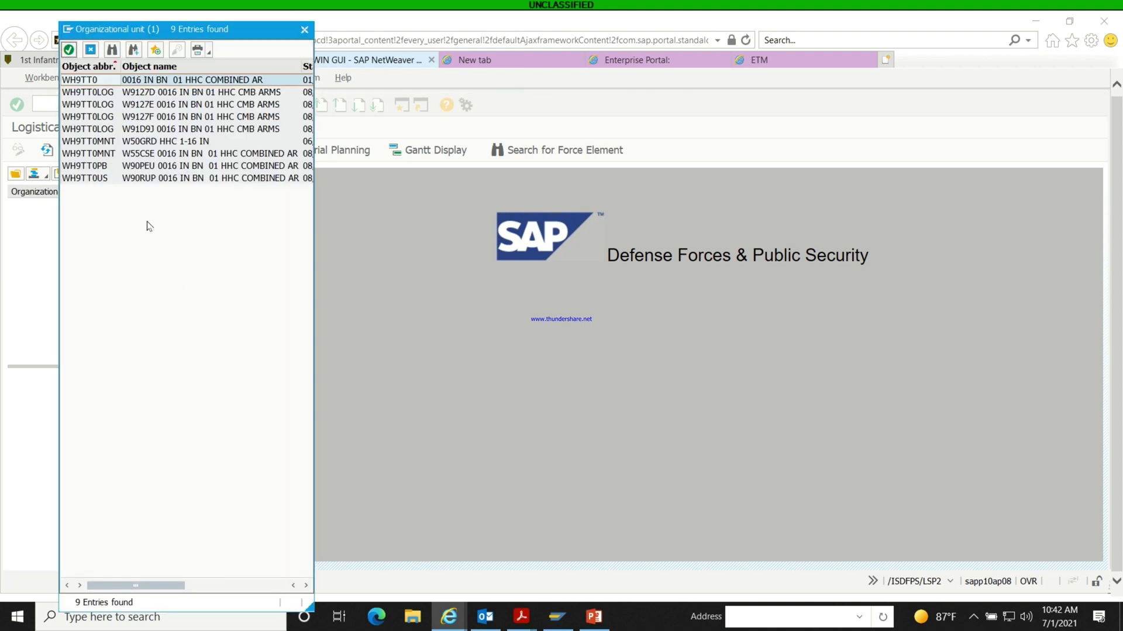
double_click(87, 81)
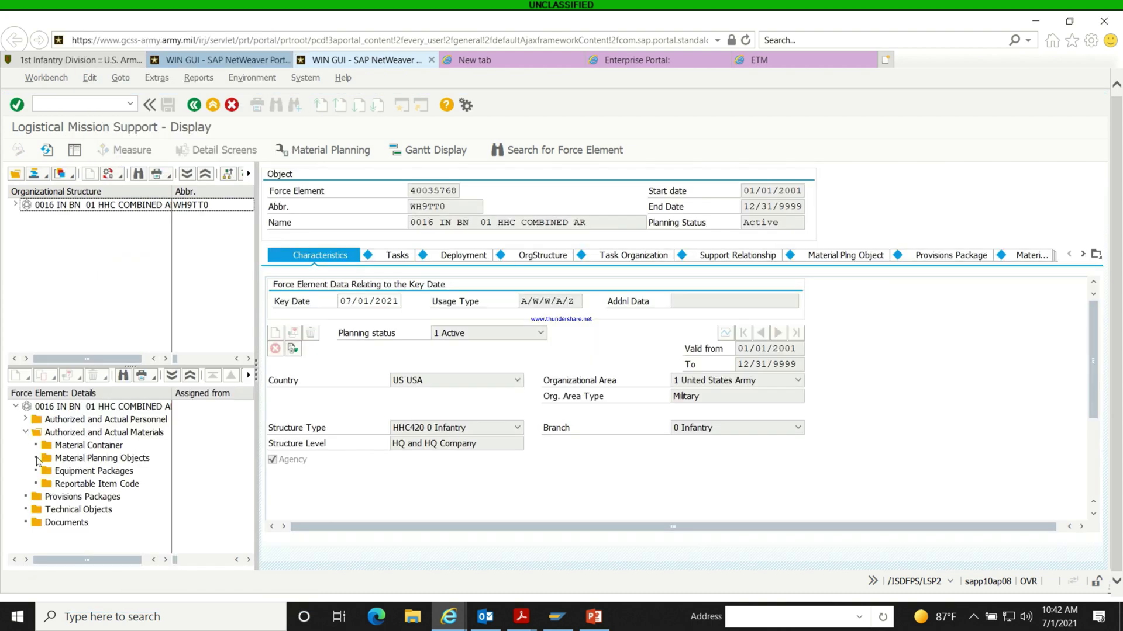
Step: Collapse Authorized and Actual Materials and expand Authorized and Actual Personnel down to UNIT SUPPLY NCO's Actual Personnel
left_click(26, 433)
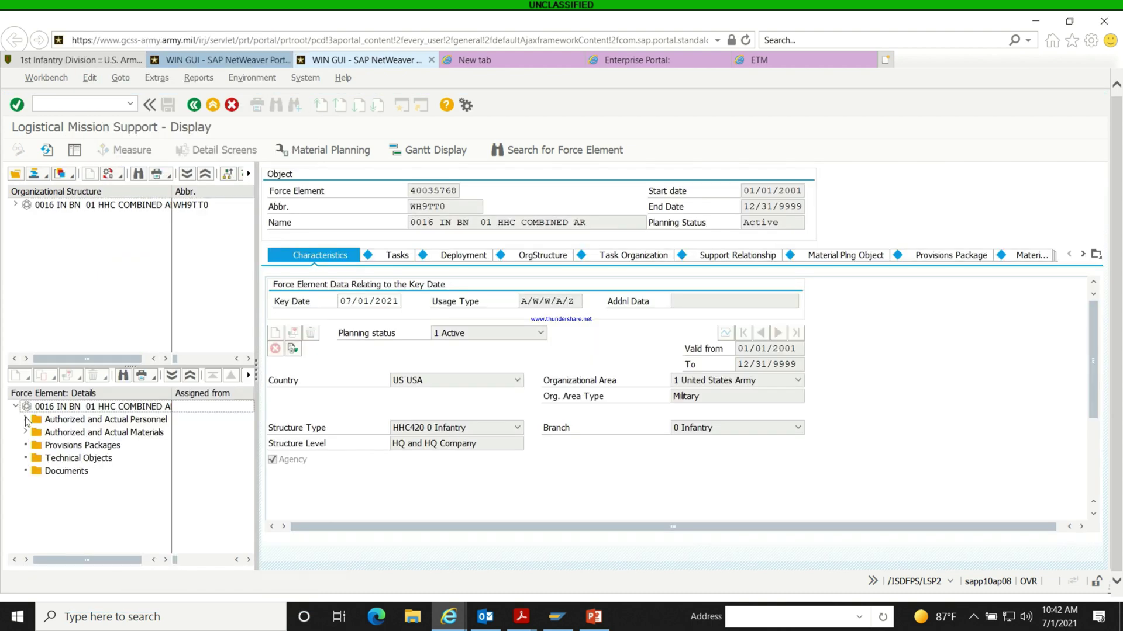
left_click(25, 420)
scroll(110, 525, "down", 5)
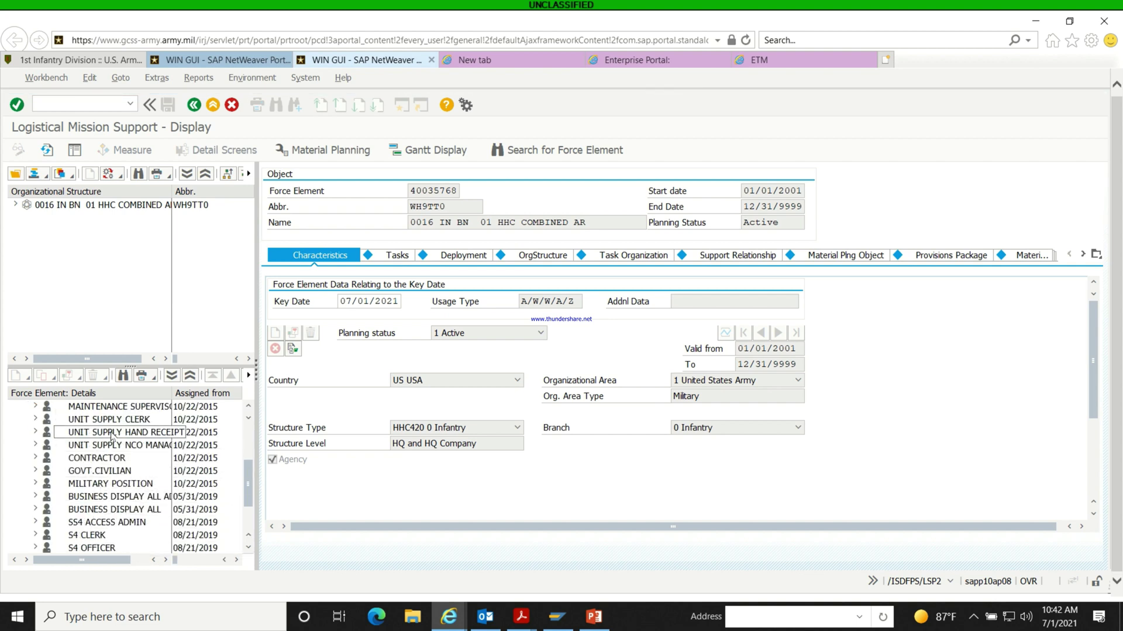
left_click(37, 445)
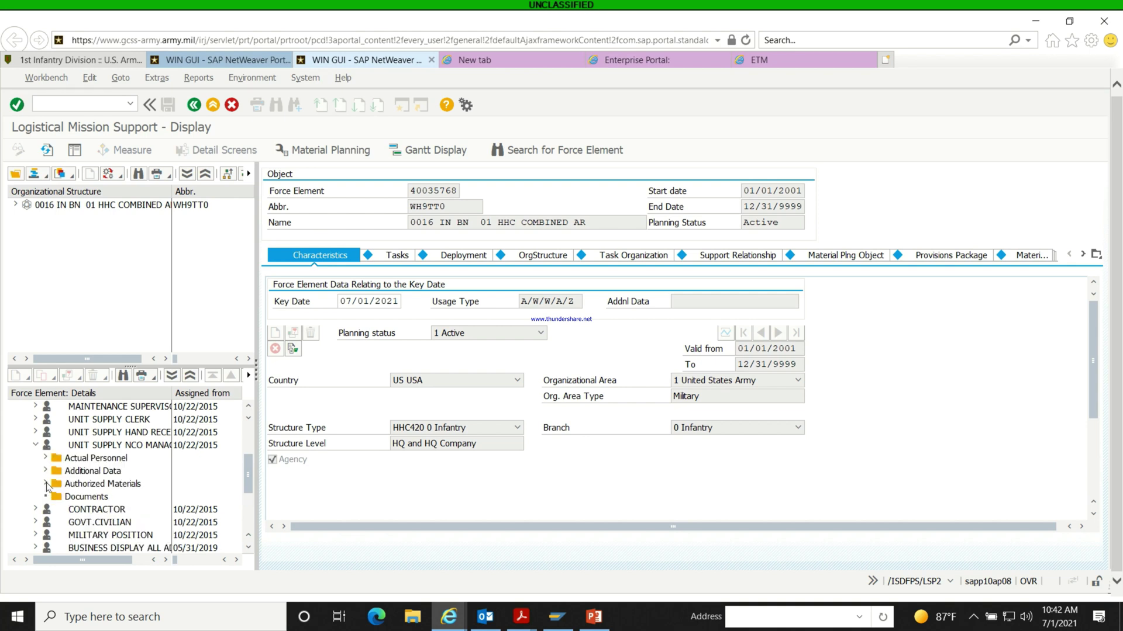
left_click(46, 458)
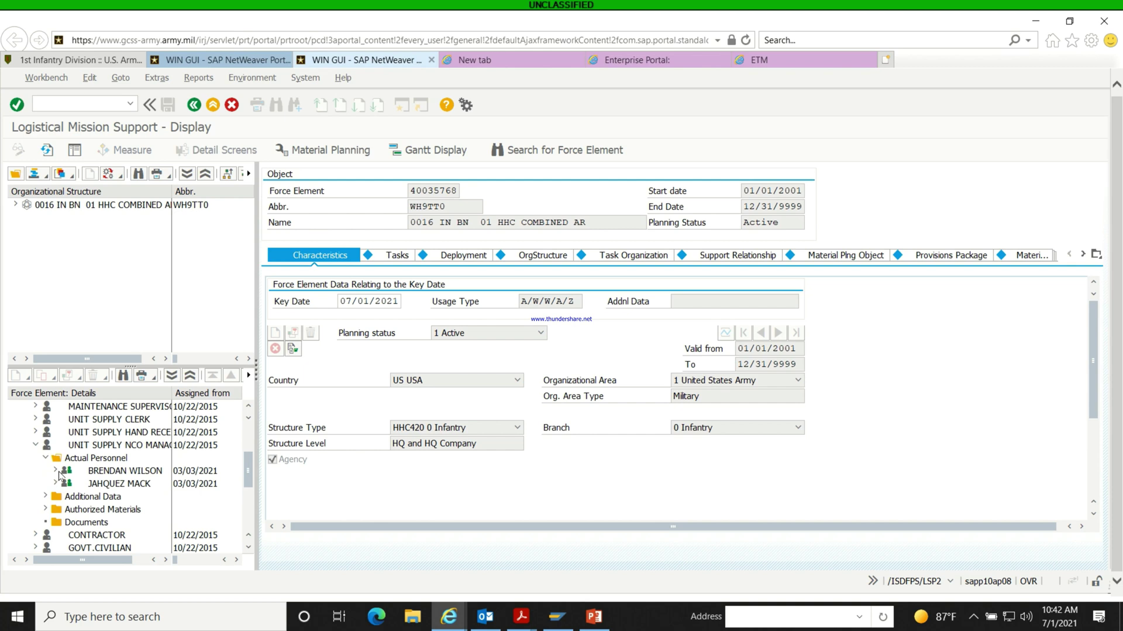
Step: Expand the first soldier's Additional Data and open the linked User record in Display Users
left_click(57, 471)
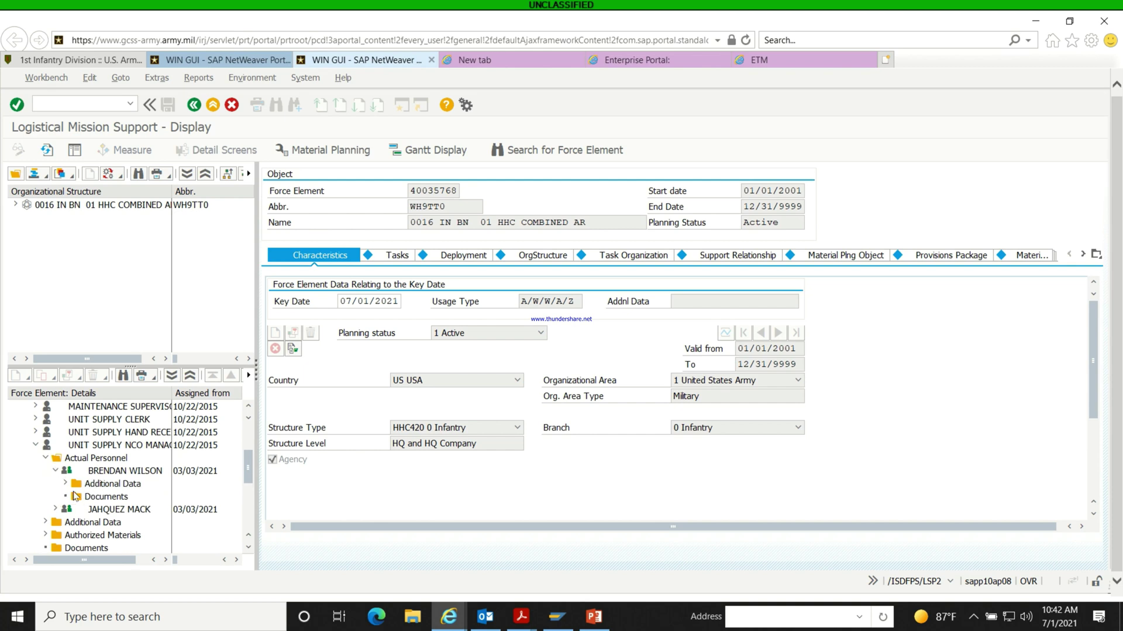
left_click(66, 484)
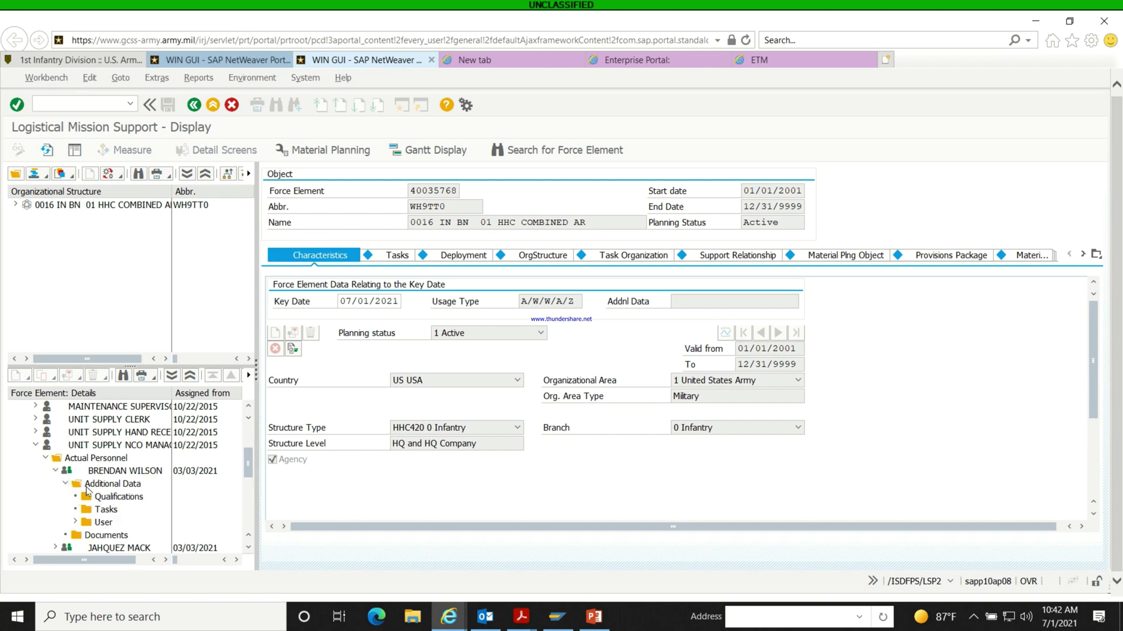
left_click(75, 522)
left_click(149, 536)
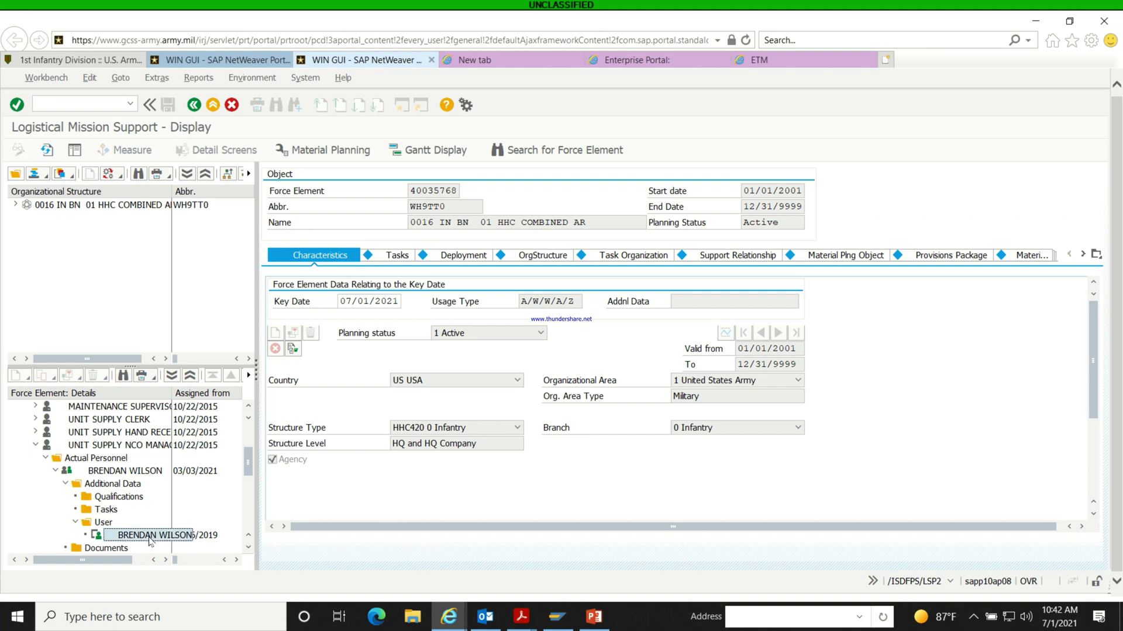
double_click(149, 536)
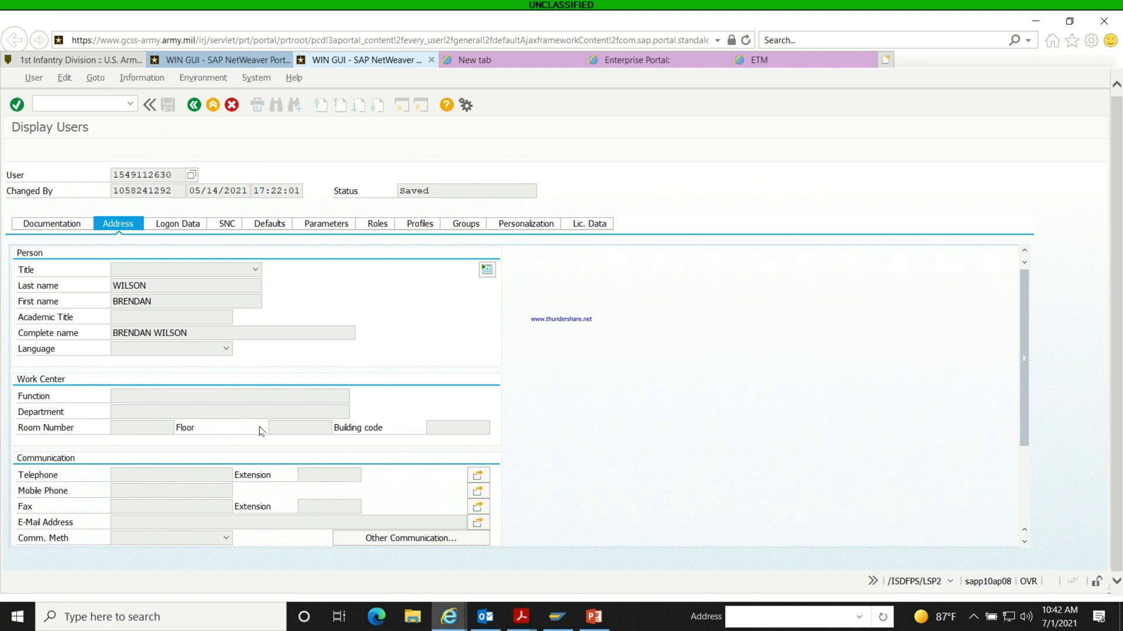
Step: Return from the first supply NCO's user record to Logistical Mission Support
left_click(191, 107)
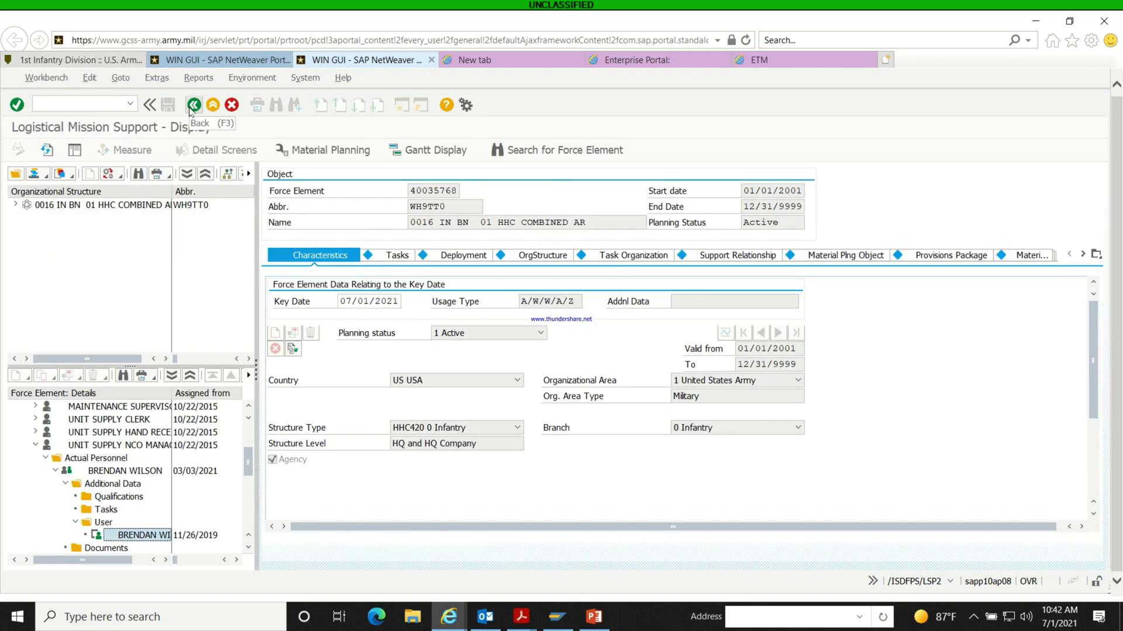
Step: Collapse the first soldier's nodes and expand the second soldier's Additional Data to reveal its User node
scroll(117, 515, "down", 2)
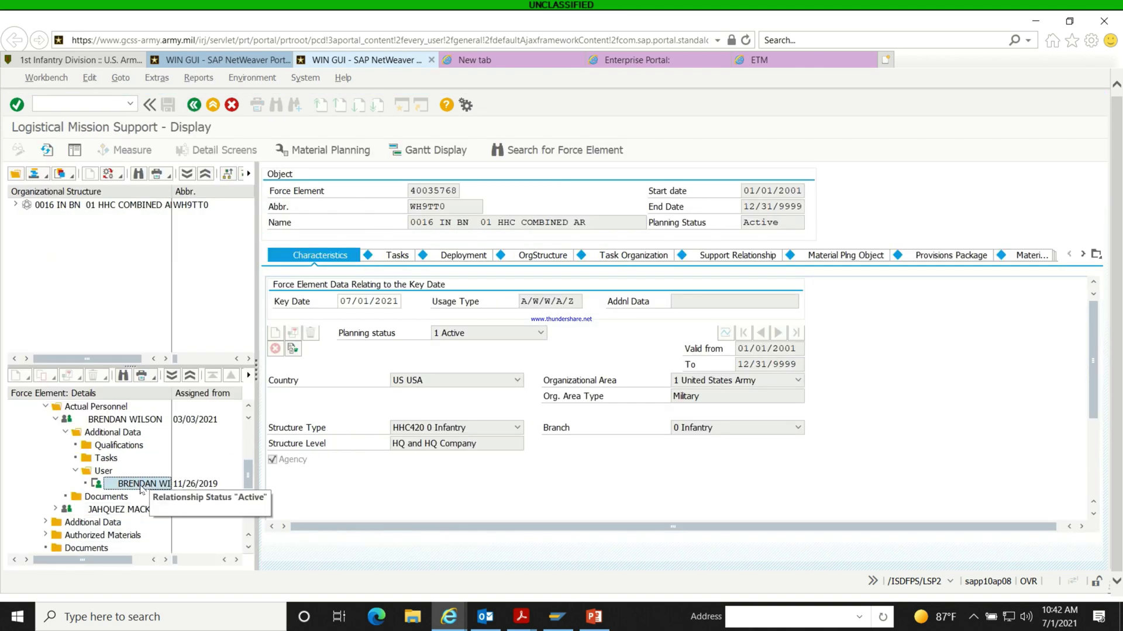
left_click(66, 434)
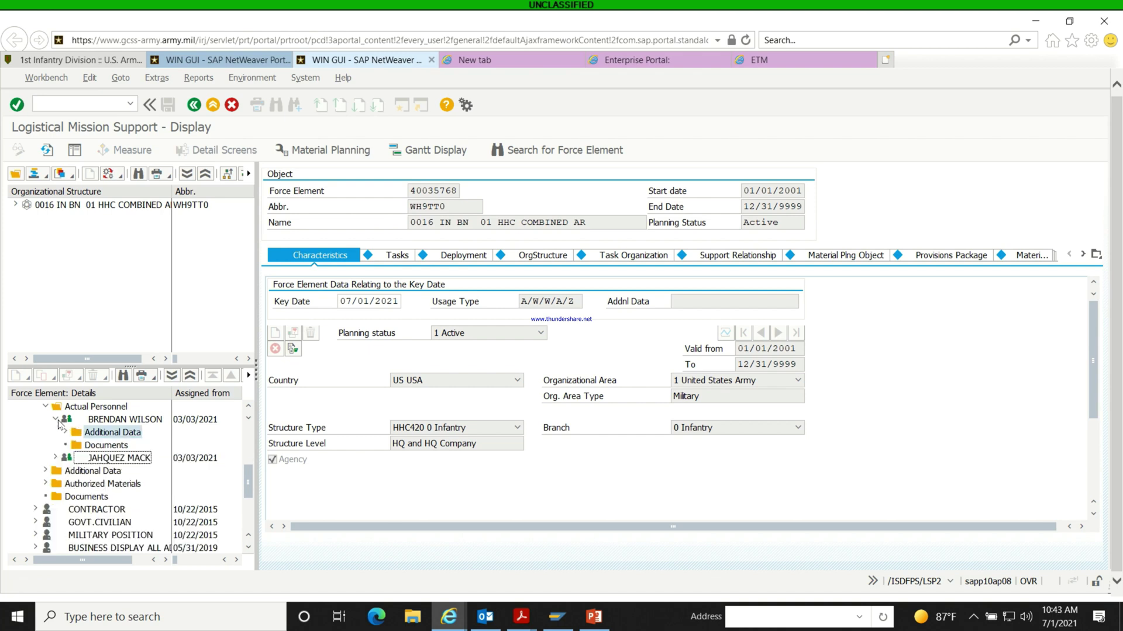
key("Left")
key("Left")
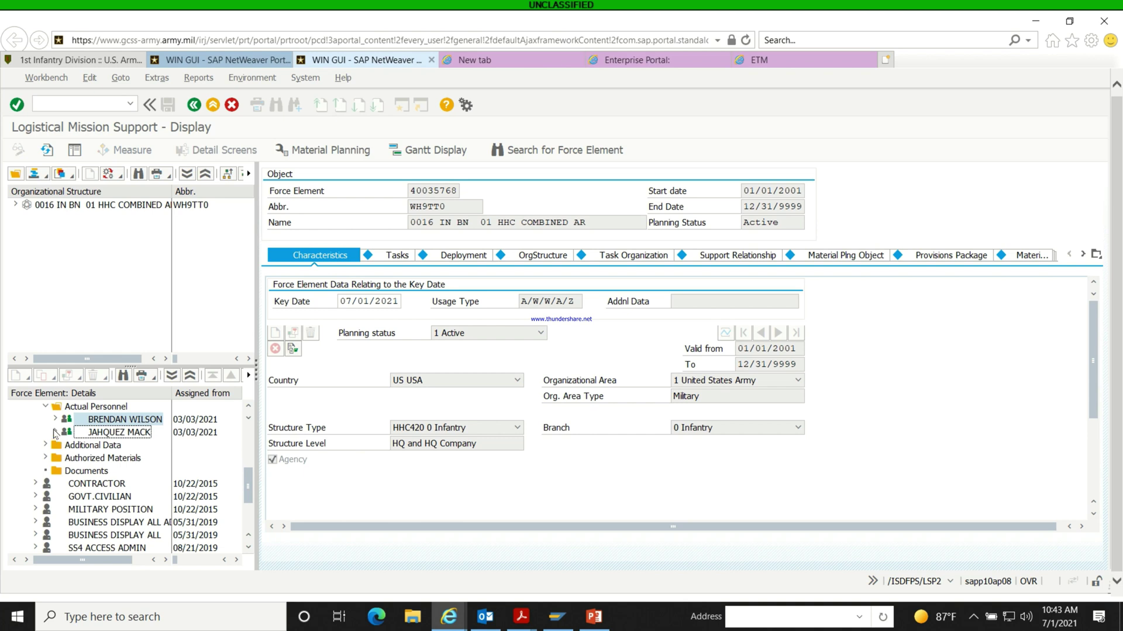
left_click(55, 433)
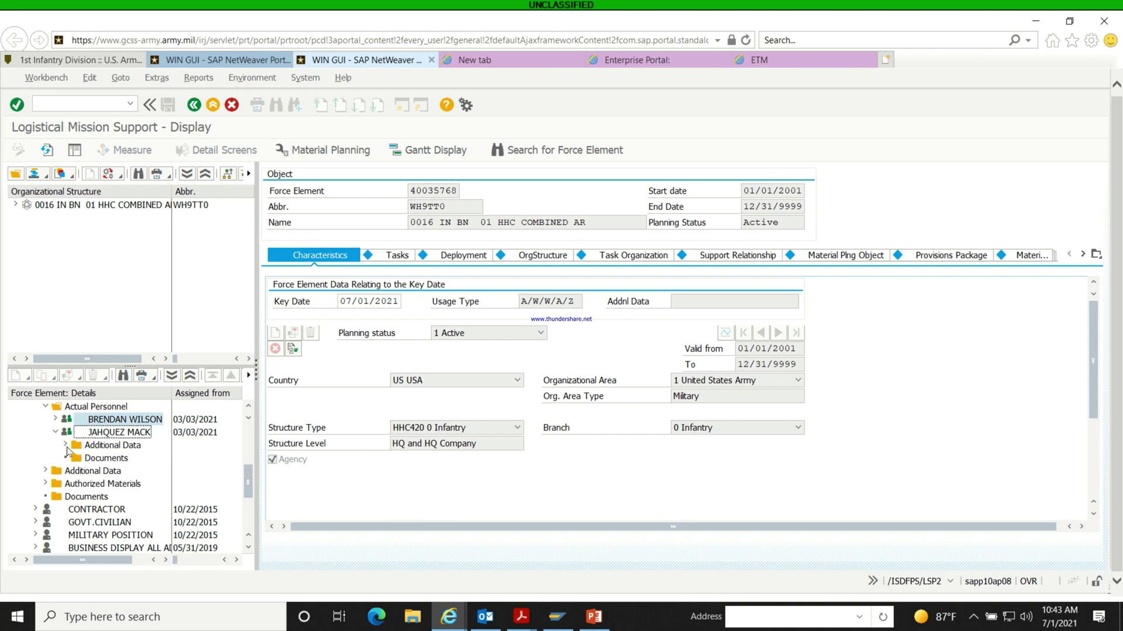
left_click(65, 445)
left_click(75, 484)
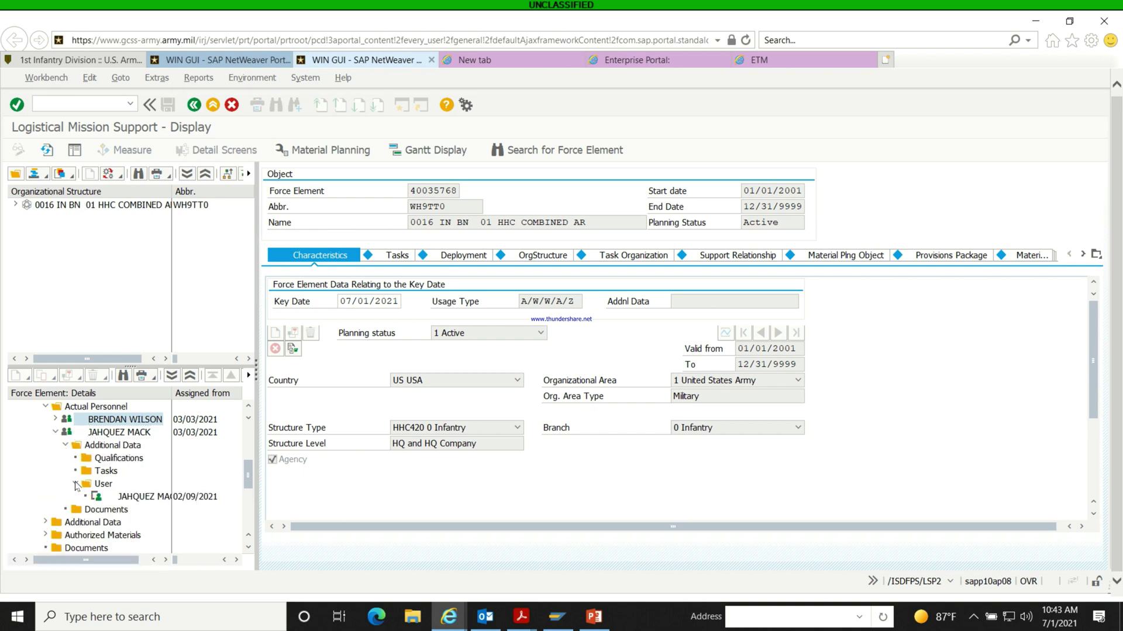
double_click(127, 497)
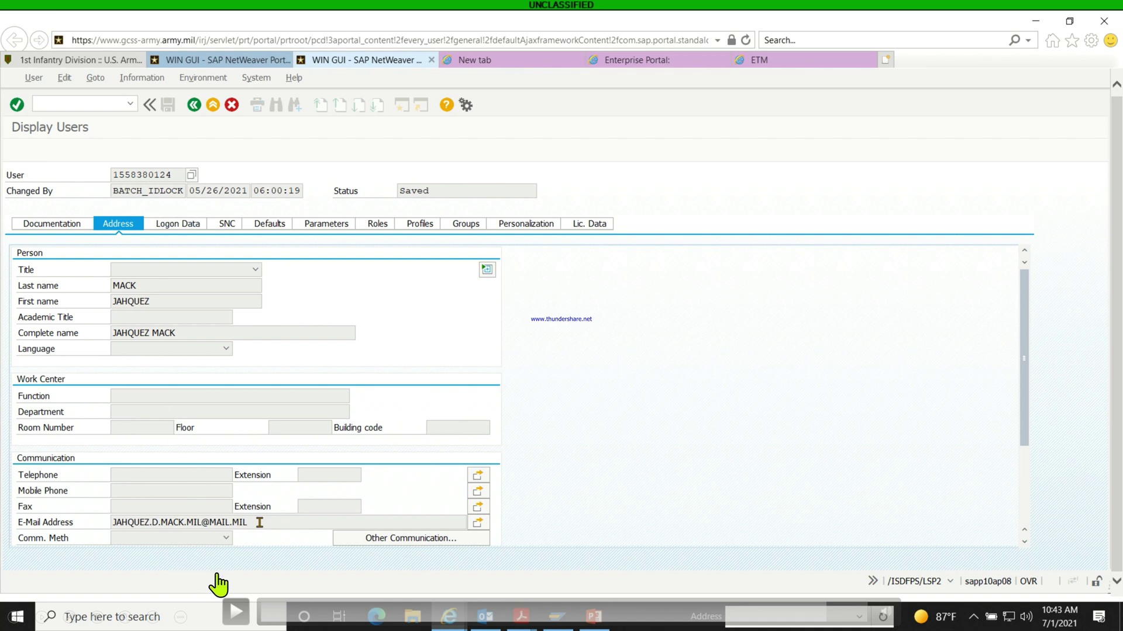
left_click(236, 613)
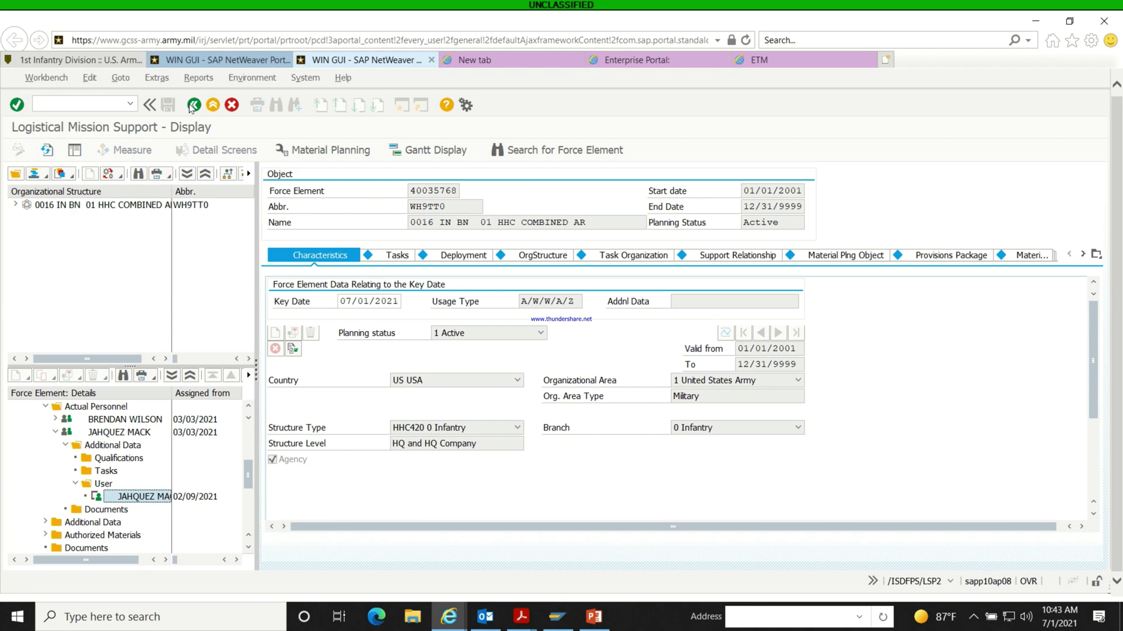
Step: Go back from Logistical Mission Support to the SAP Easy Access user menu
left_click(193, 106)
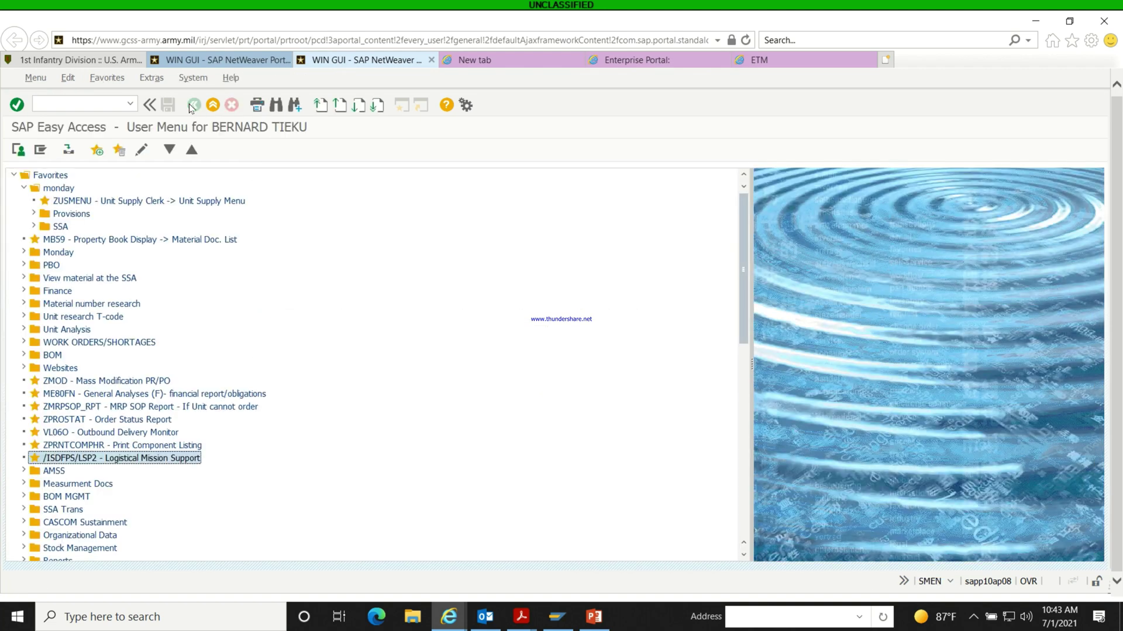